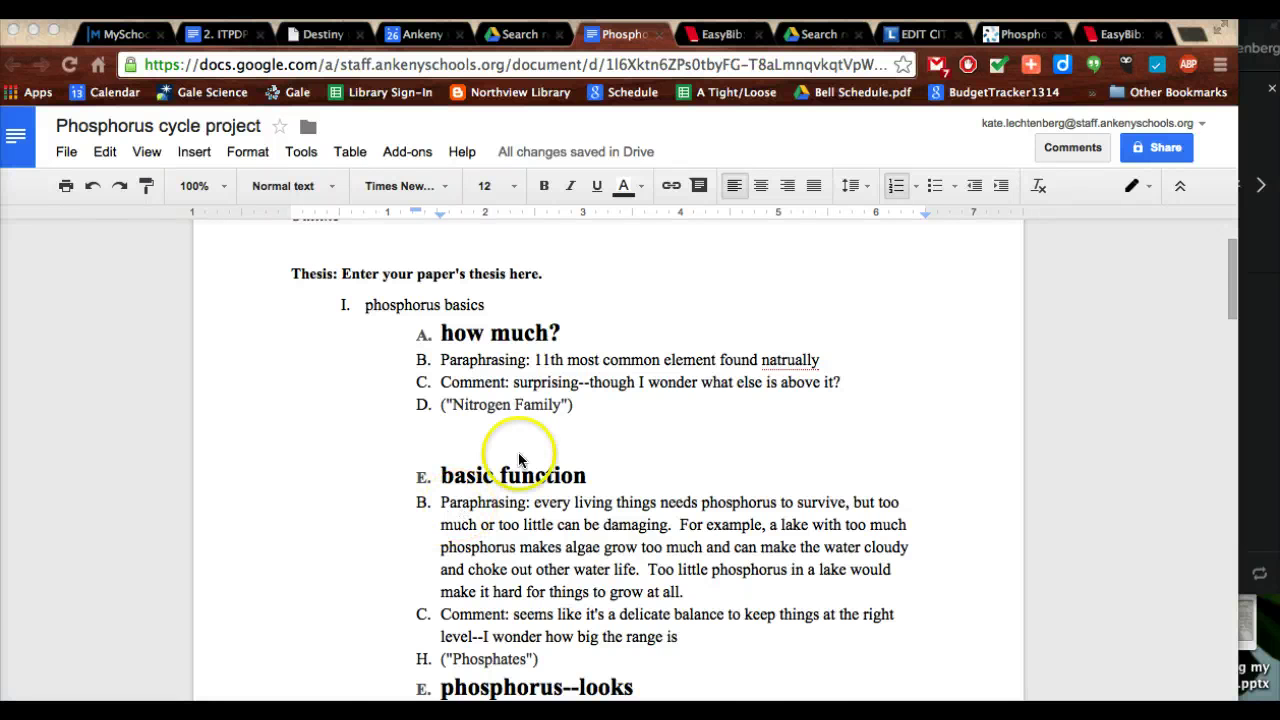
- Place the cursor after the phosphorus basics section in the project document
scroll(532, 404, "down", 5)
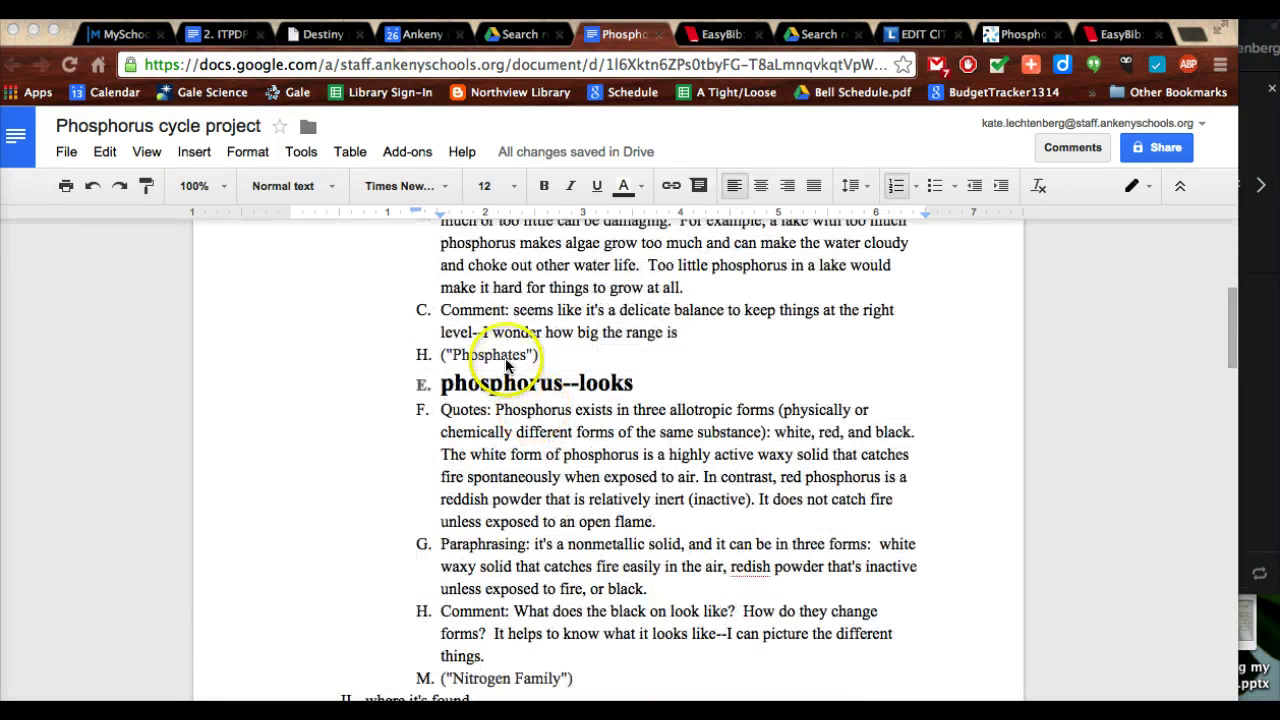
scroll(510, 460, "down", 4)
scroll(505, 441, "down", 7)
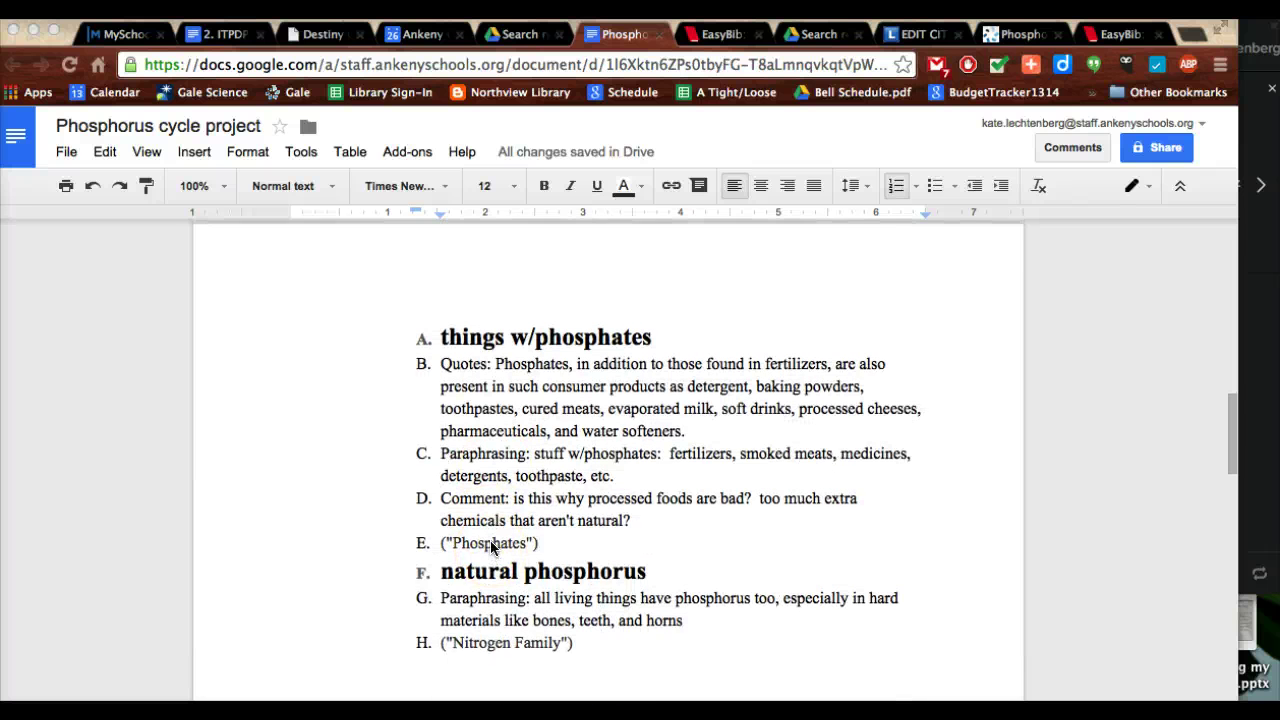
scroll(490, 547, "up", 15)
left_click(485, 418)
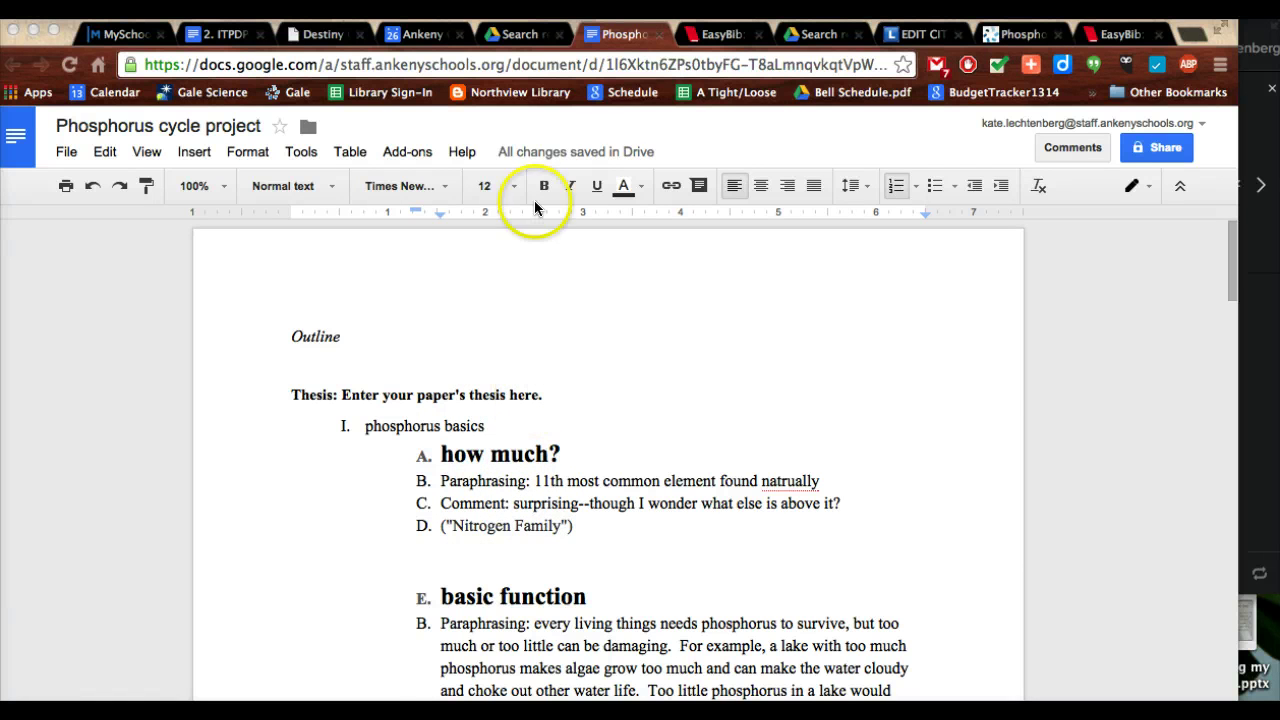
- In EasyBib, open the Phosphorus Cycle project's Bibliography and bring up its Export options
left_click(714, 45)
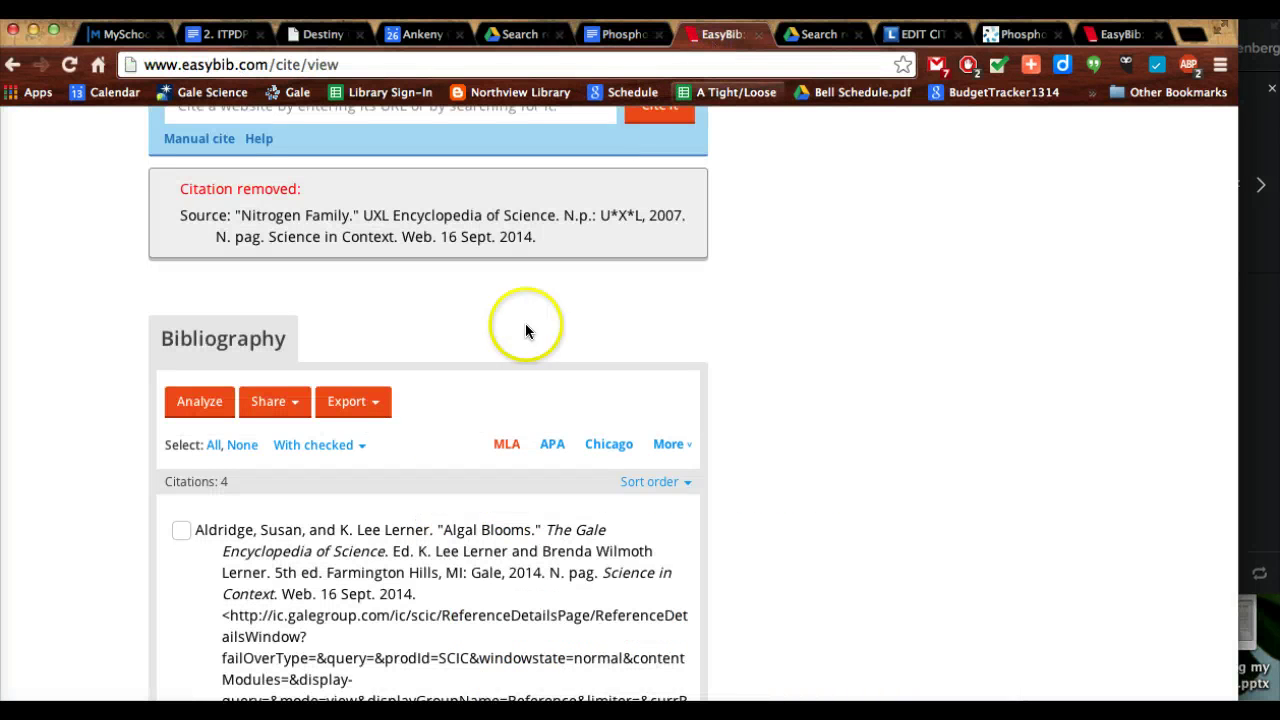
scroll(517, 371, "up", 1)
scroll(517, 378, "up", 5)
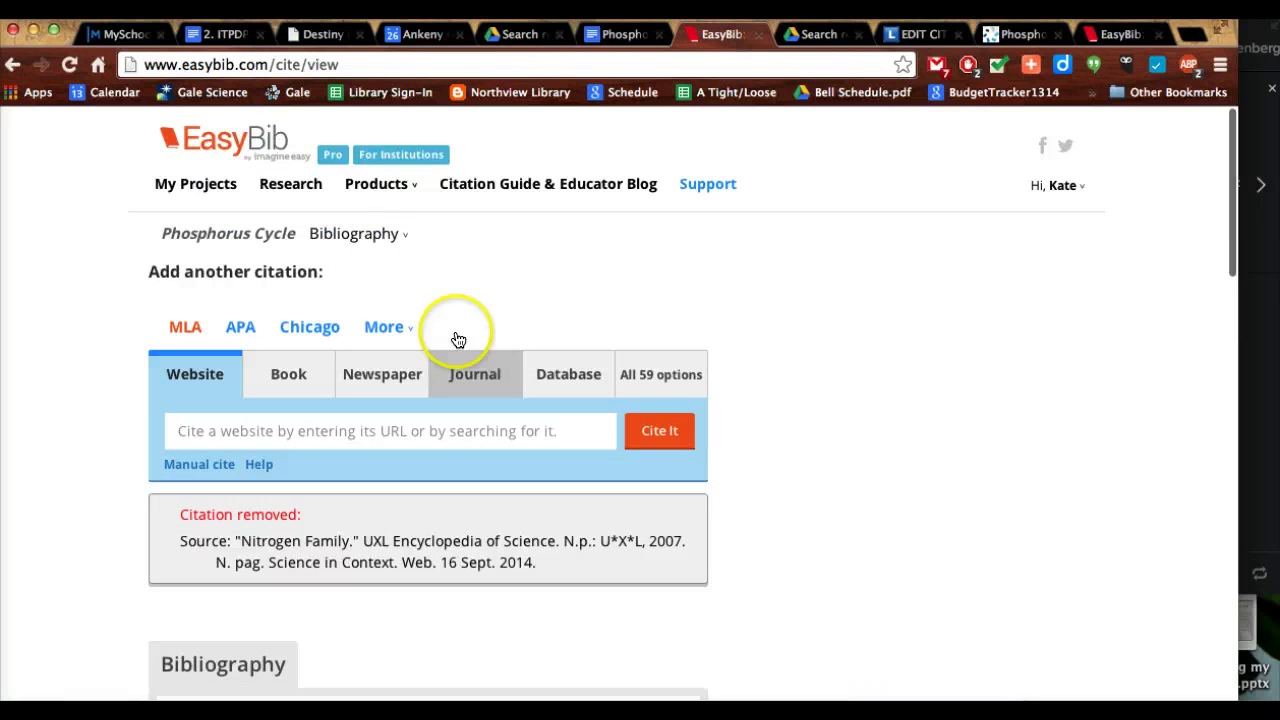
left_click(334, 236)
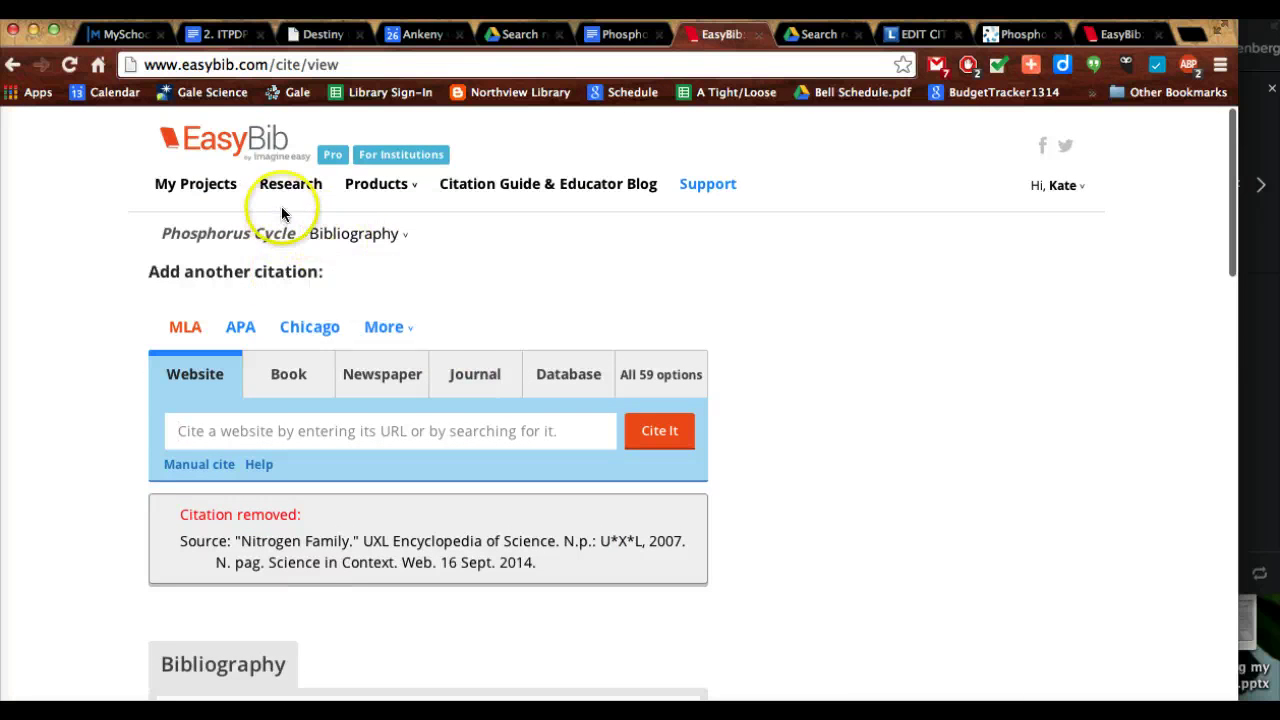
left_click(340, 237)
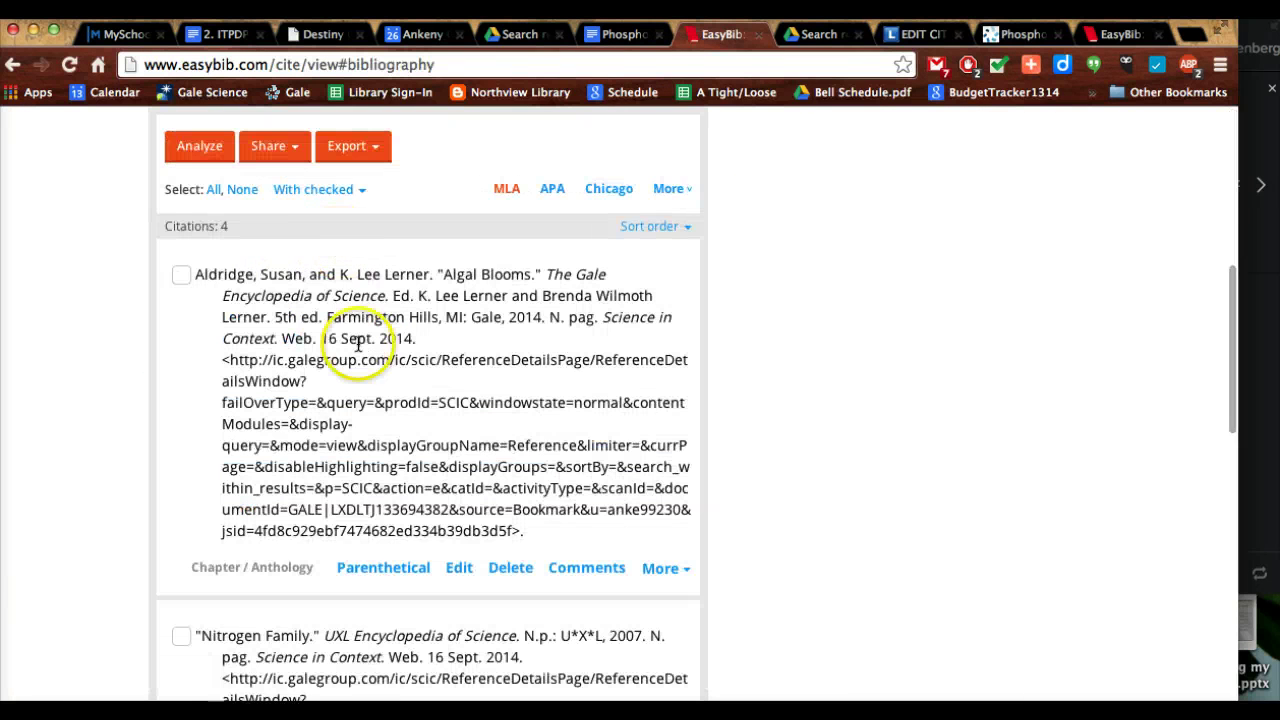
scroll(366, 366, "up", 1)
scroll(367, 360, "up", 4)
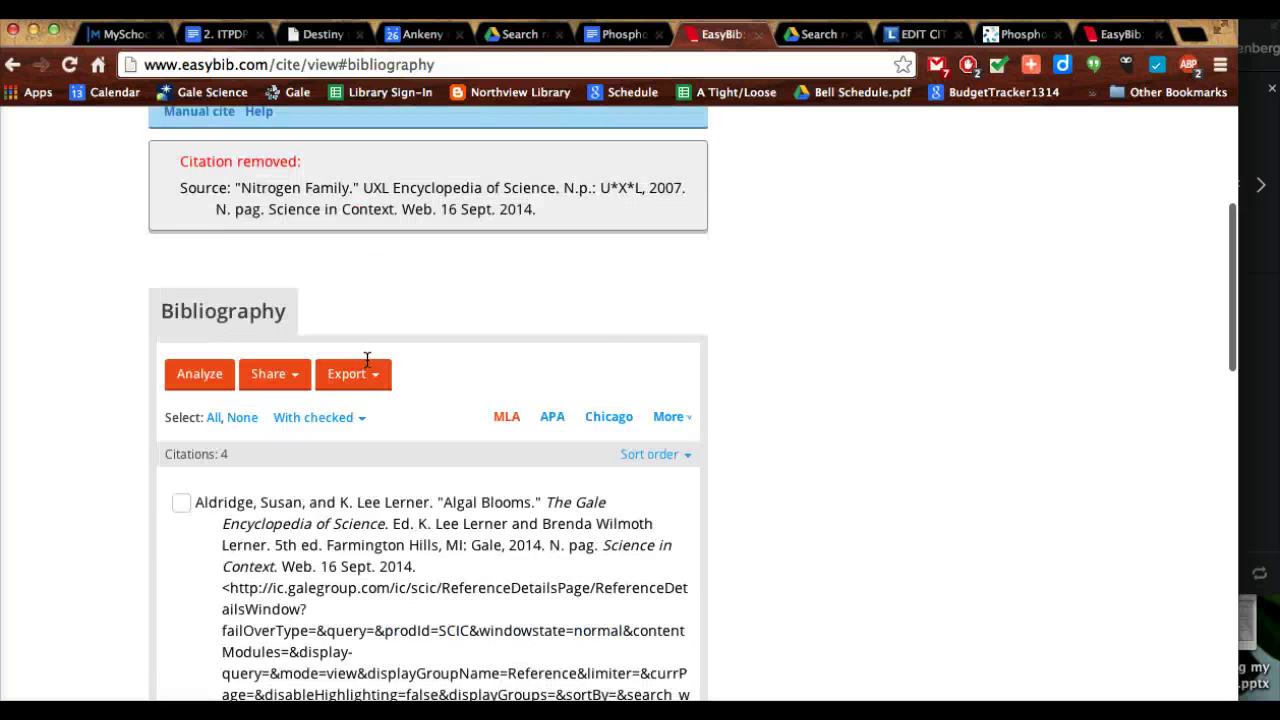
left_click(364, 421)
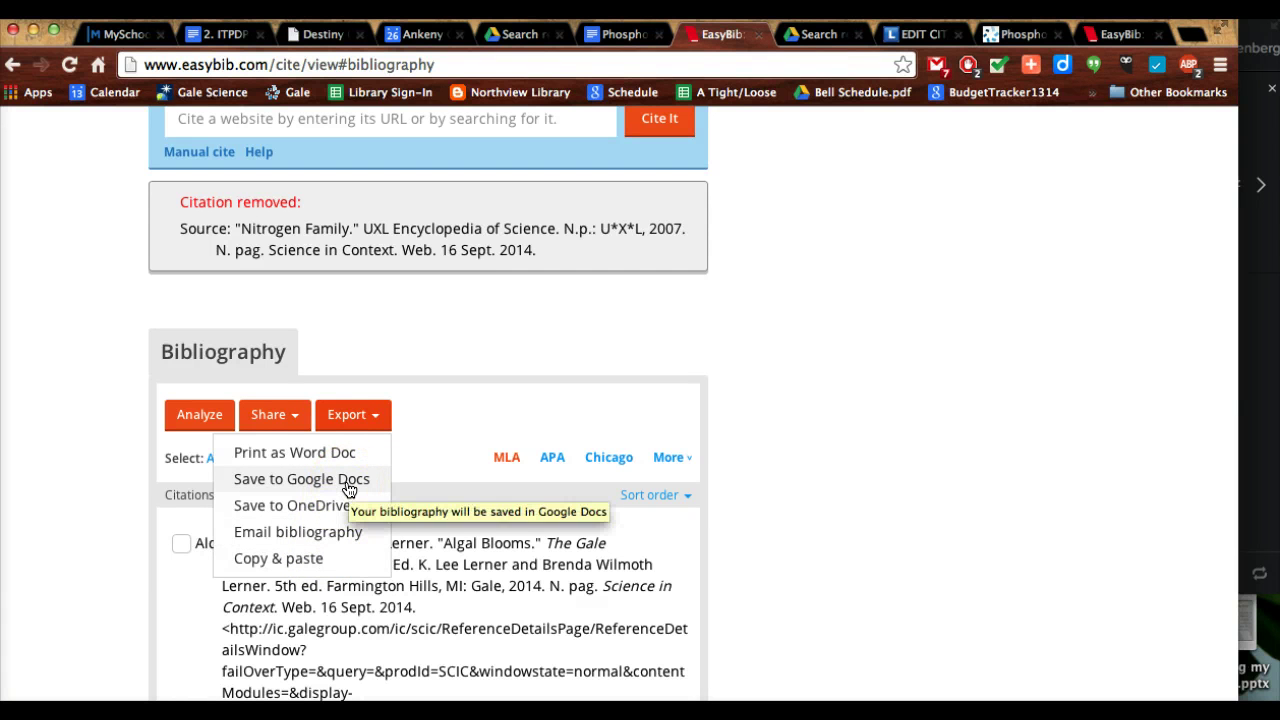
- Export the bibliography as Copy & paste text, review the Works Cited page, then return to EasyBib
left_click(300, 566)
left_click(343, 471)
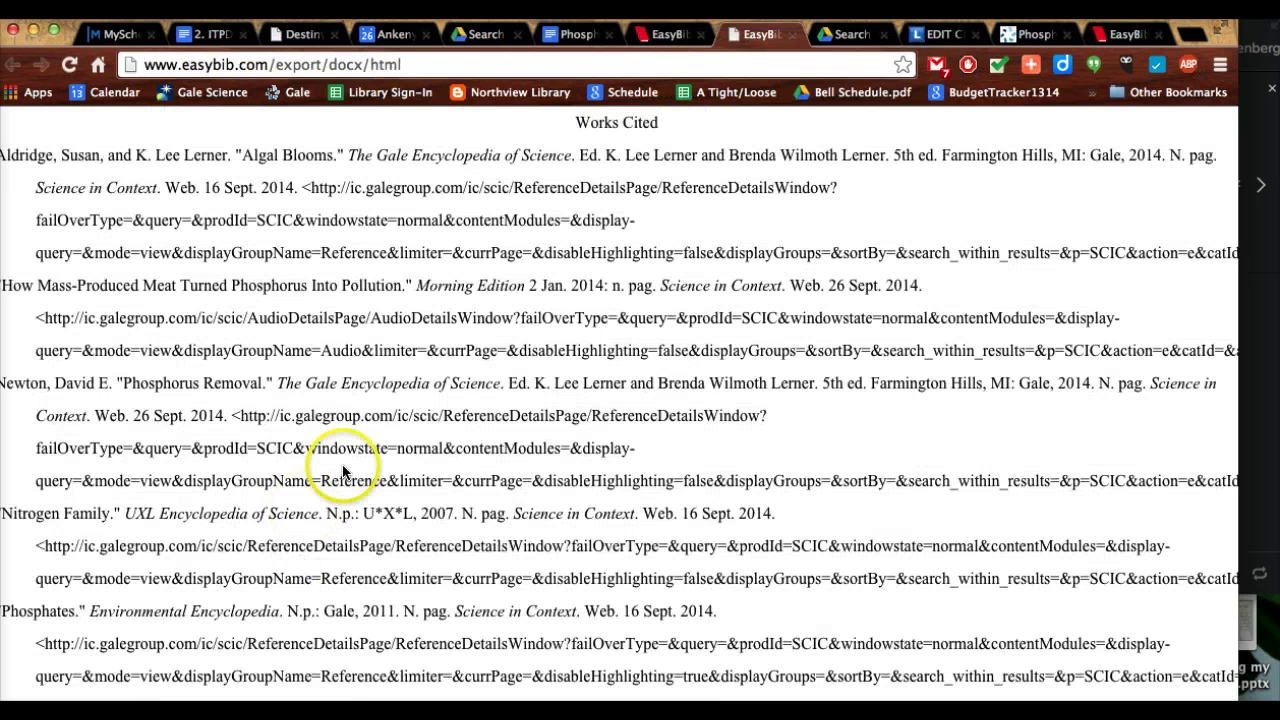
scroll(280, 300, "down", 3)
scroll(272, 295, "up", 3)
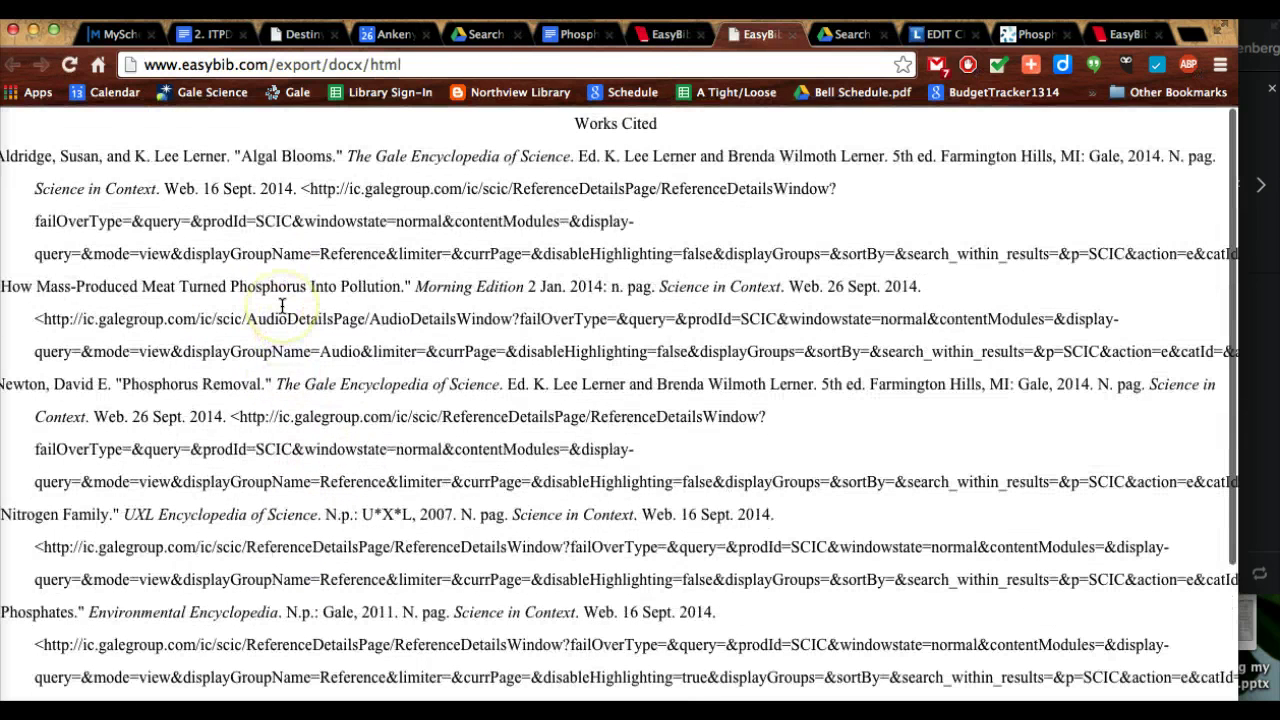
scroll(163, 252, "down", 1)
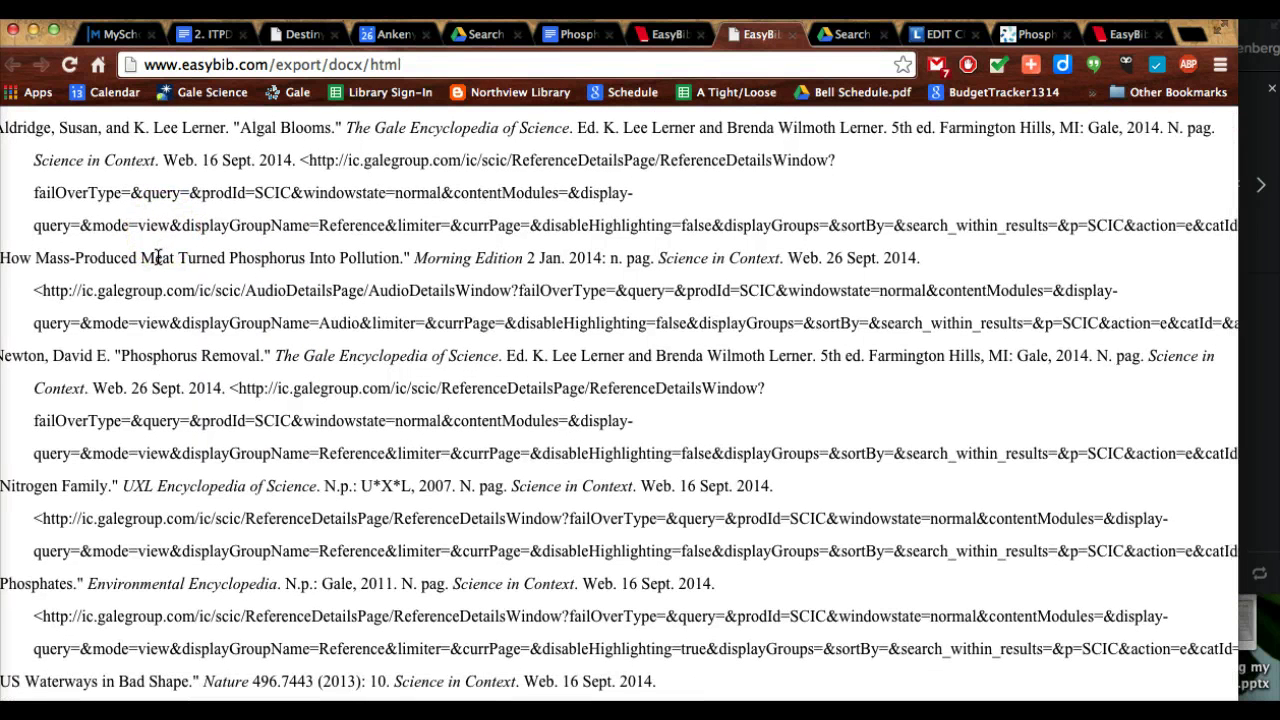
triple_click(124, 257)
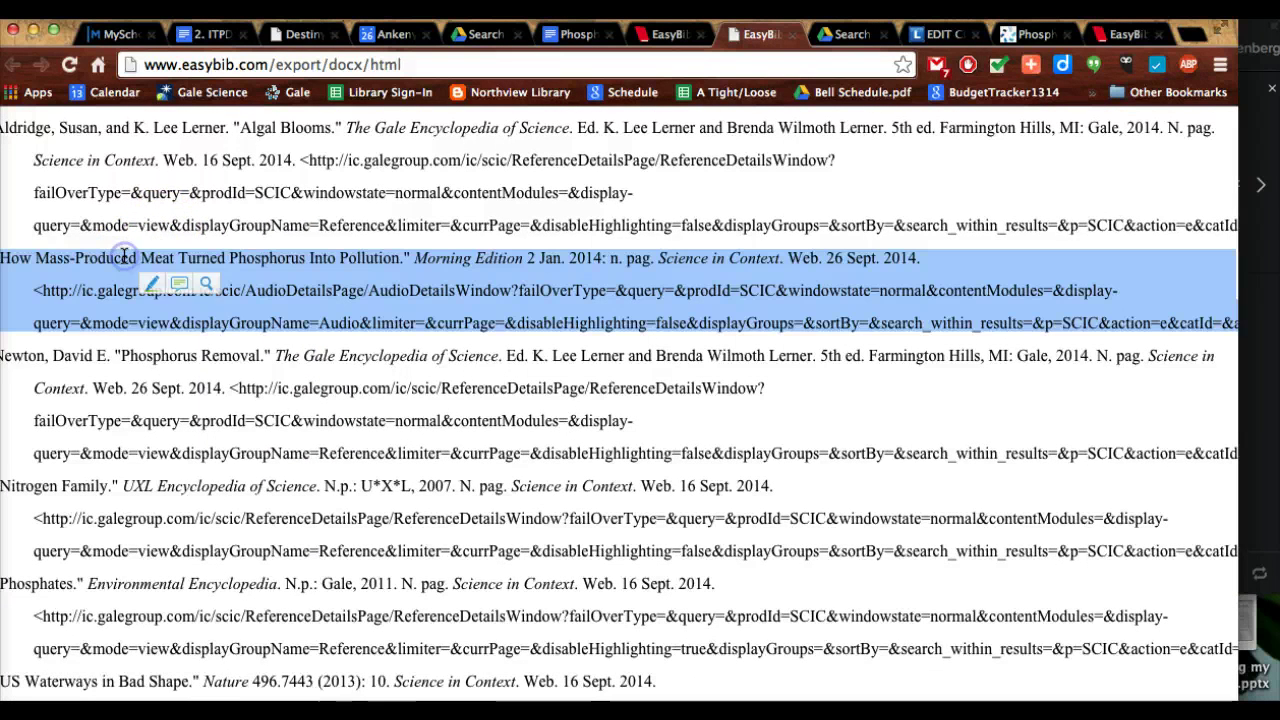
left_click(657, 38)
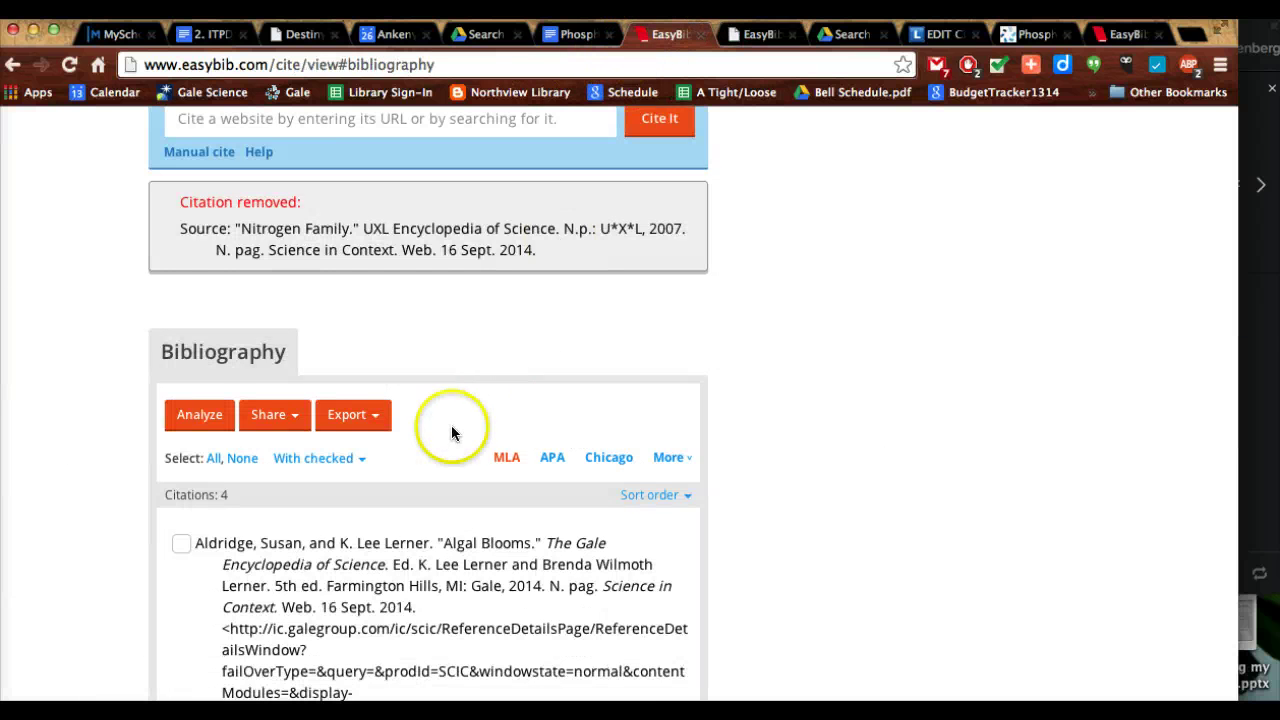
scroll(444, 436, "down", 3)
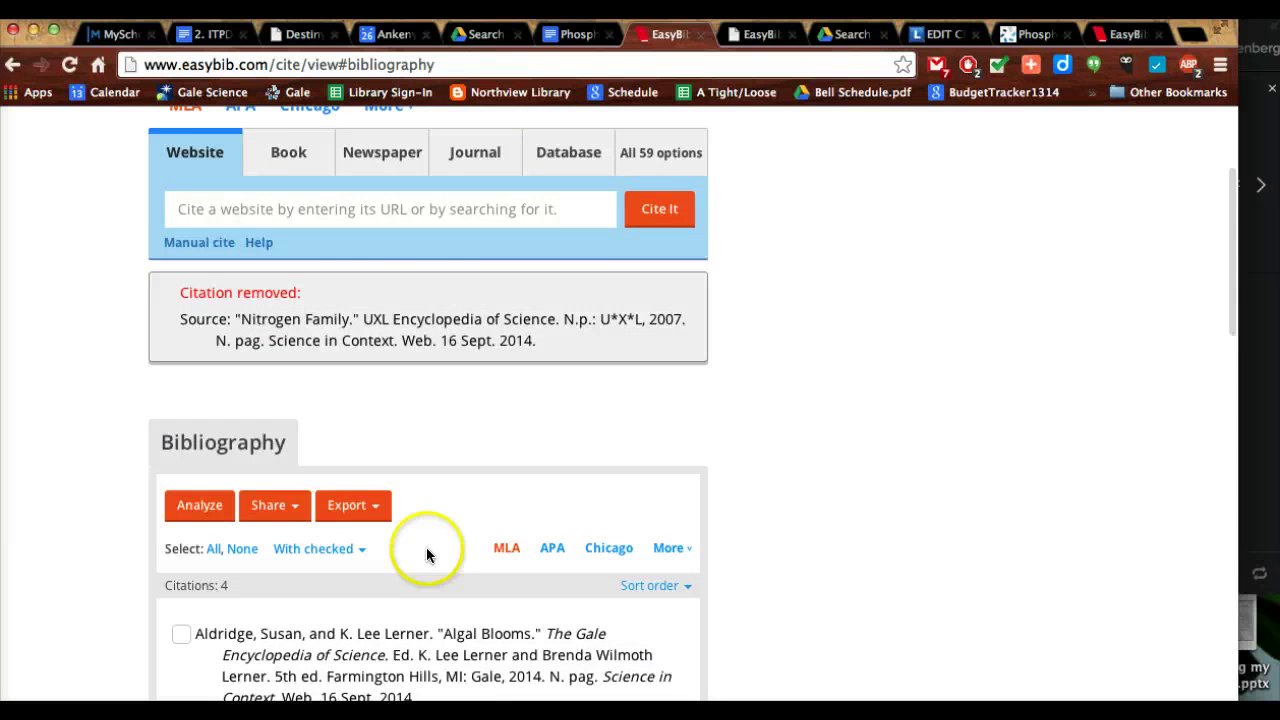
scroll(426, 593, "down", 2)
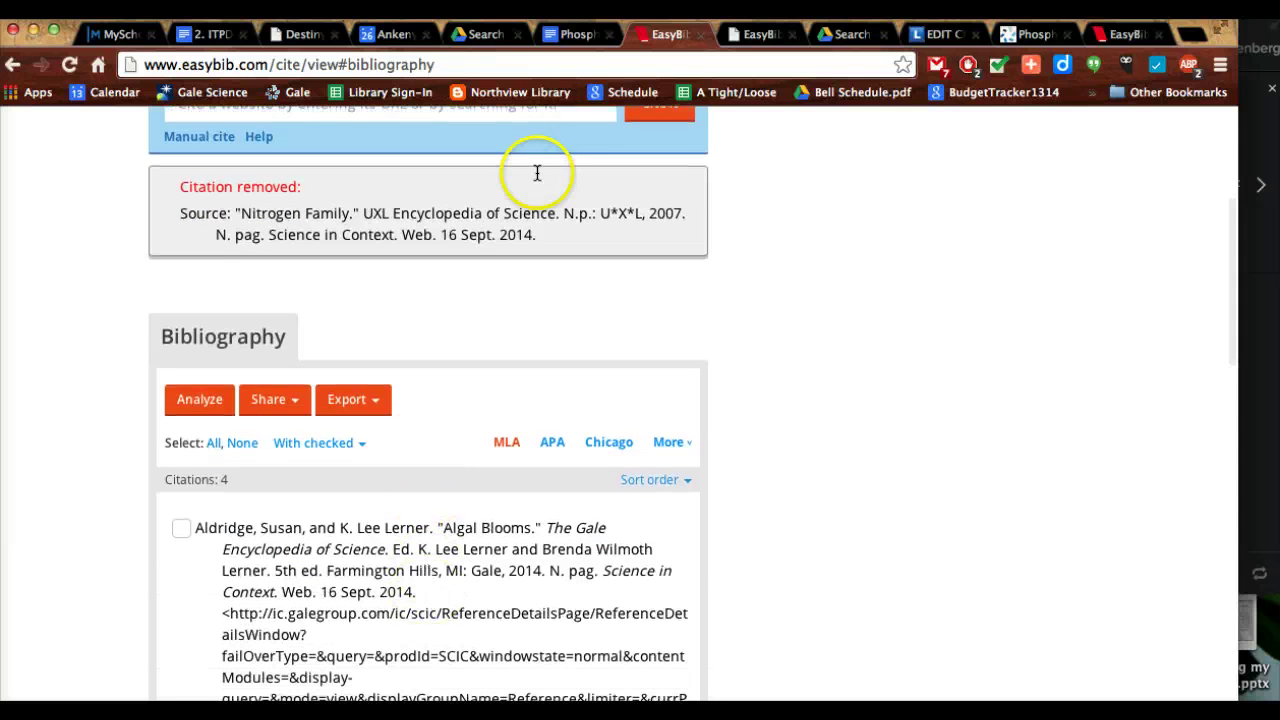
- Select all of the exported Works Cited list and copy it
left_click(575, 37)
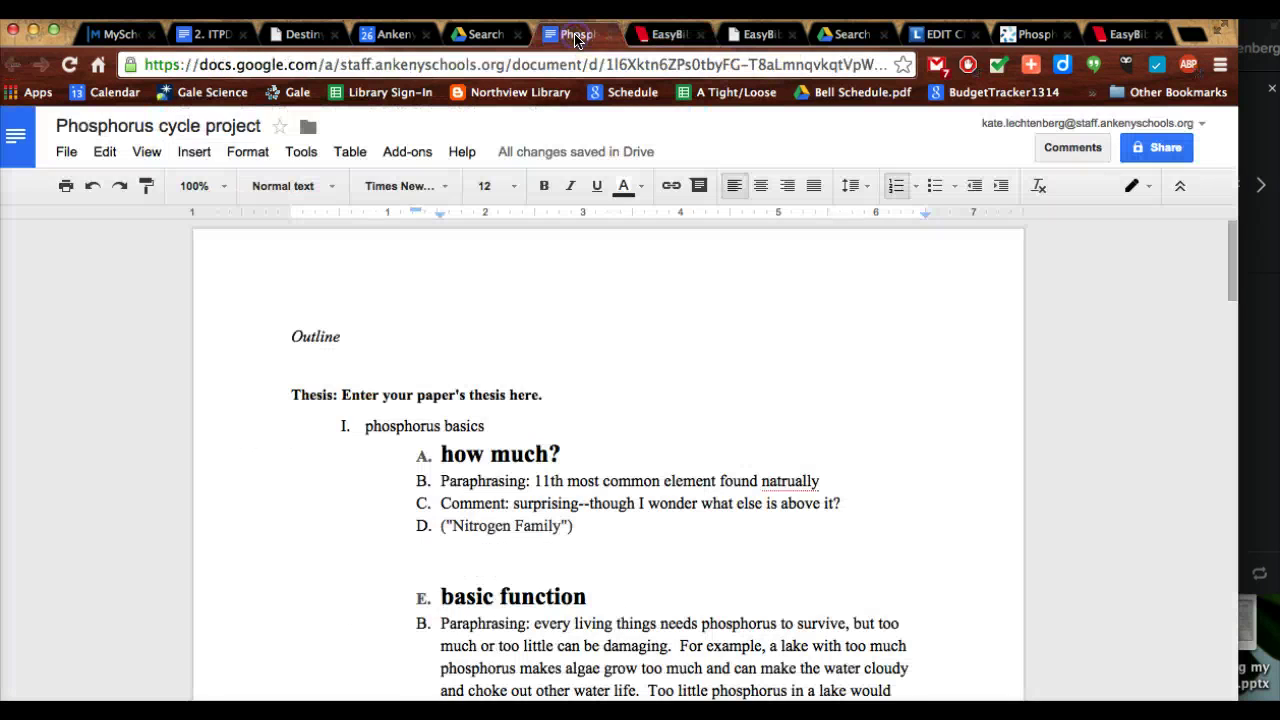
left_click(668, 34)
left_click(745, 38)
left_click(392, 358)
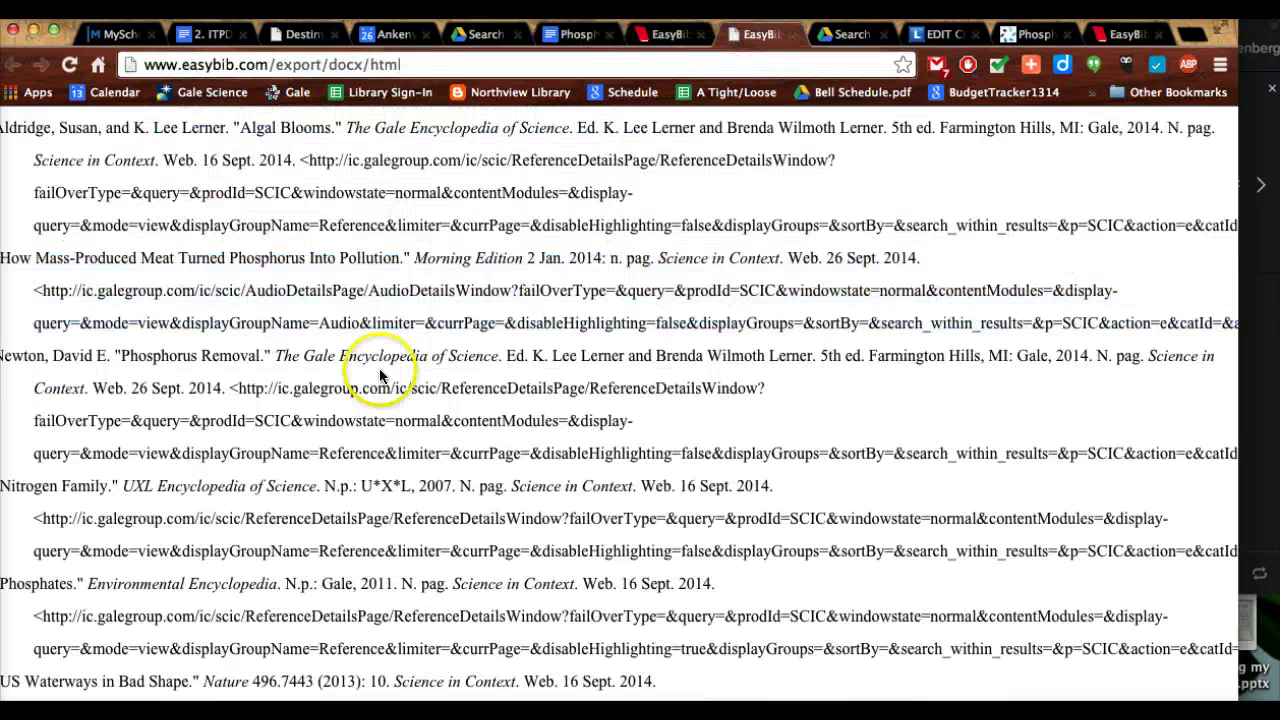
scroll(380, 363, "up", 1)
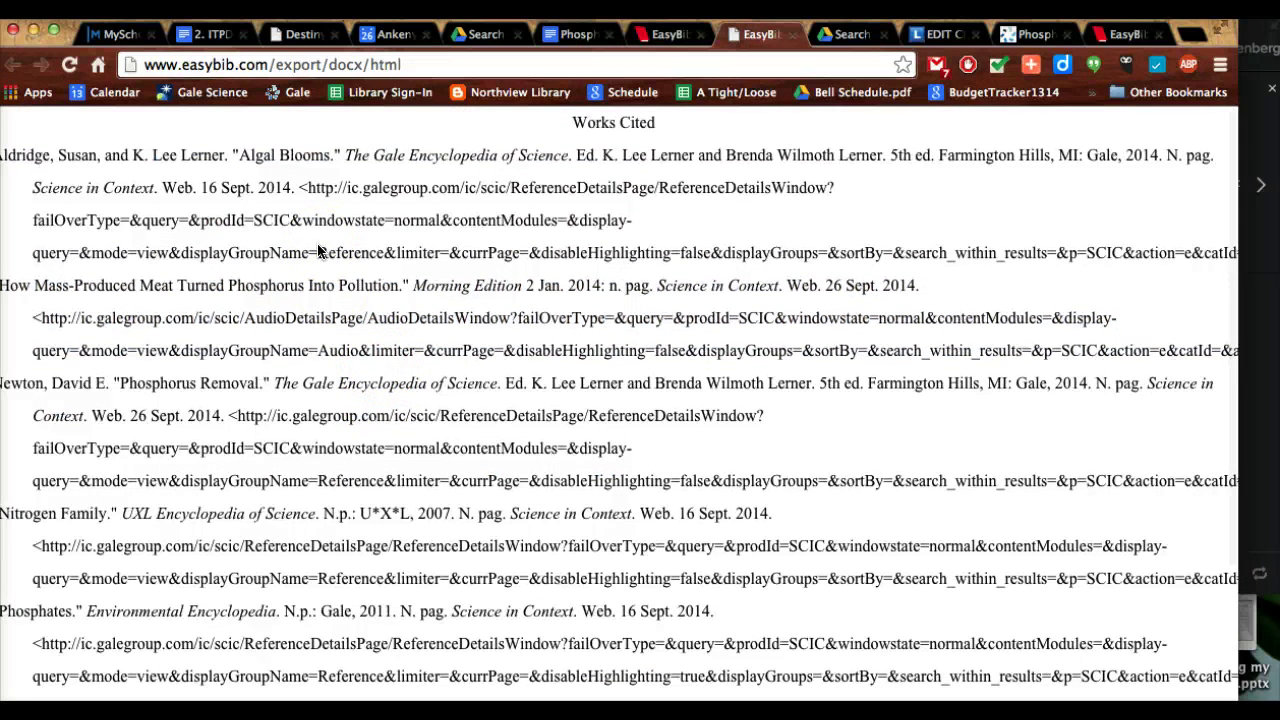
key("super+a")
right_click(304, 307)
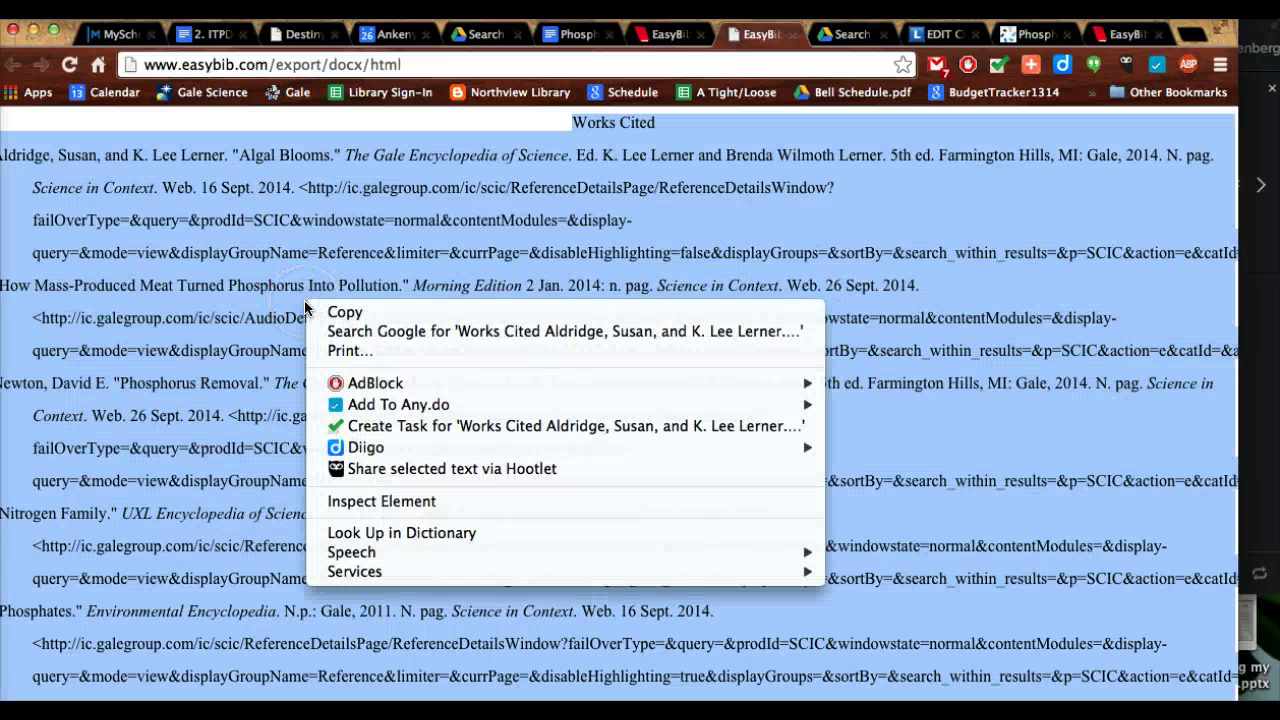
left_click(325, 310)
- Paste the copied Works Cited entries on a new line below outline item P
left_click(568, 38)
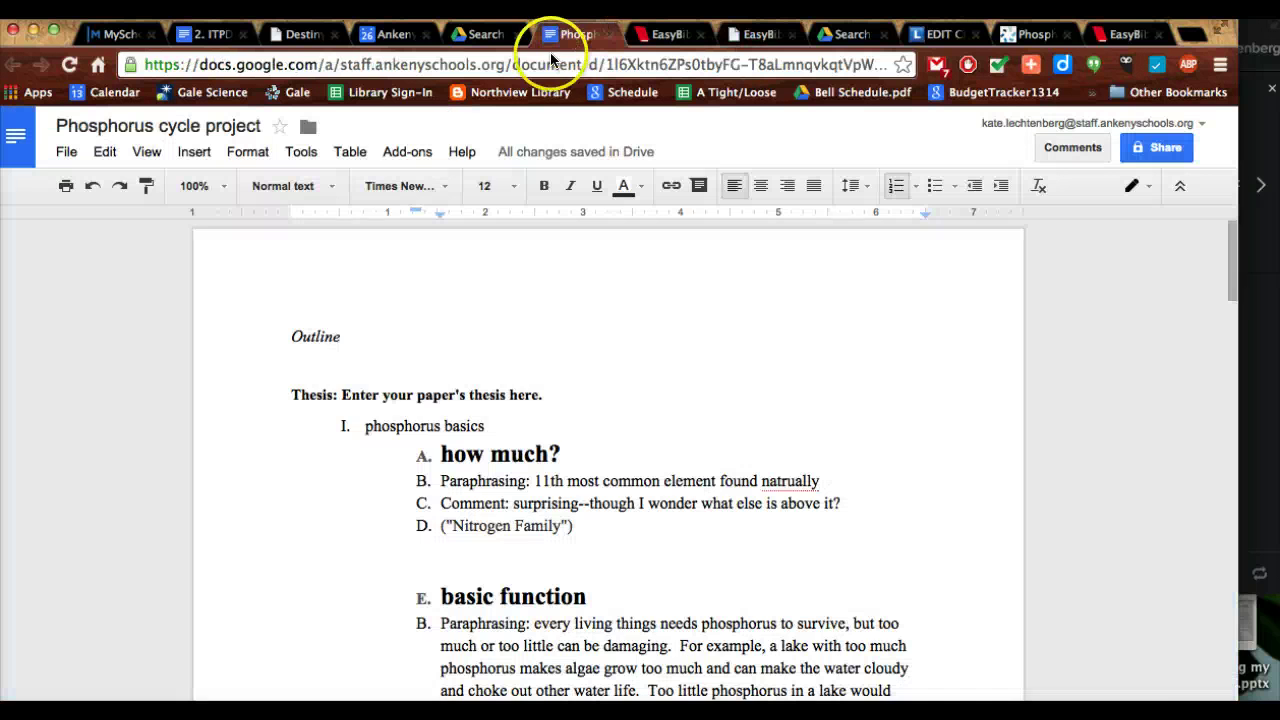
scroll(508, 386, "down", 15)
left_click(509, 389)
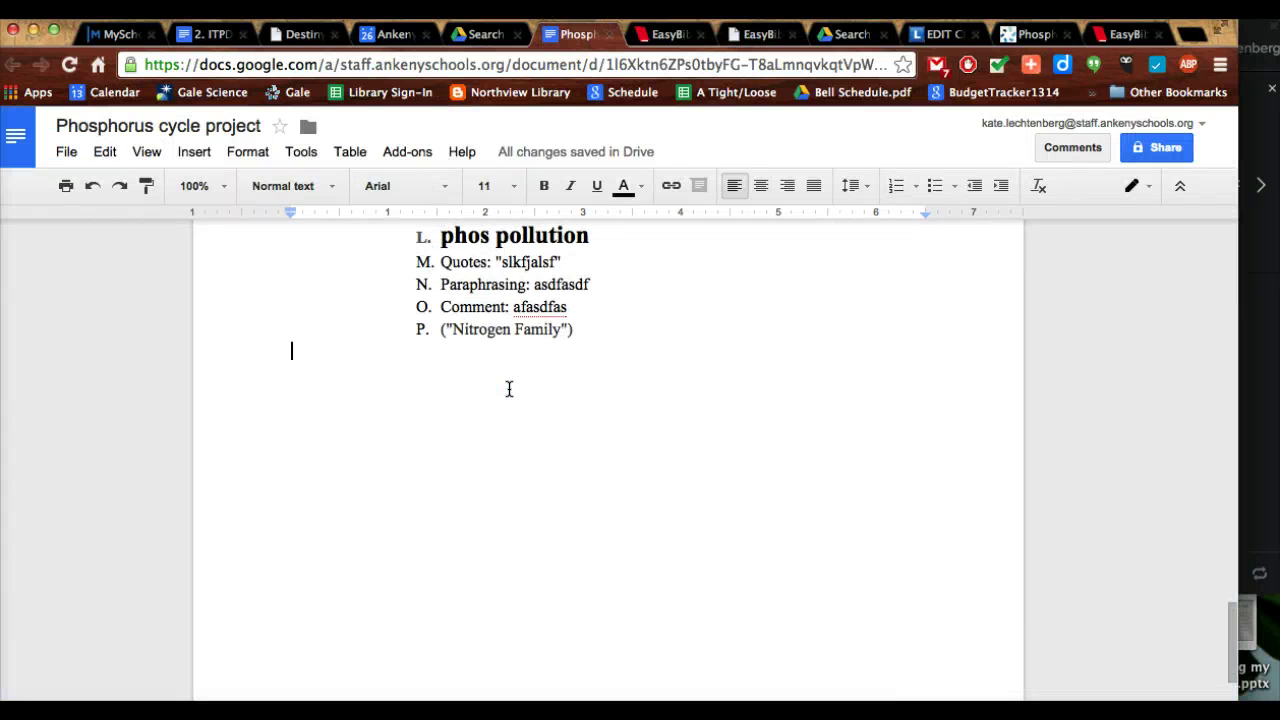
key("Return")
key("Return")
key("super+v")
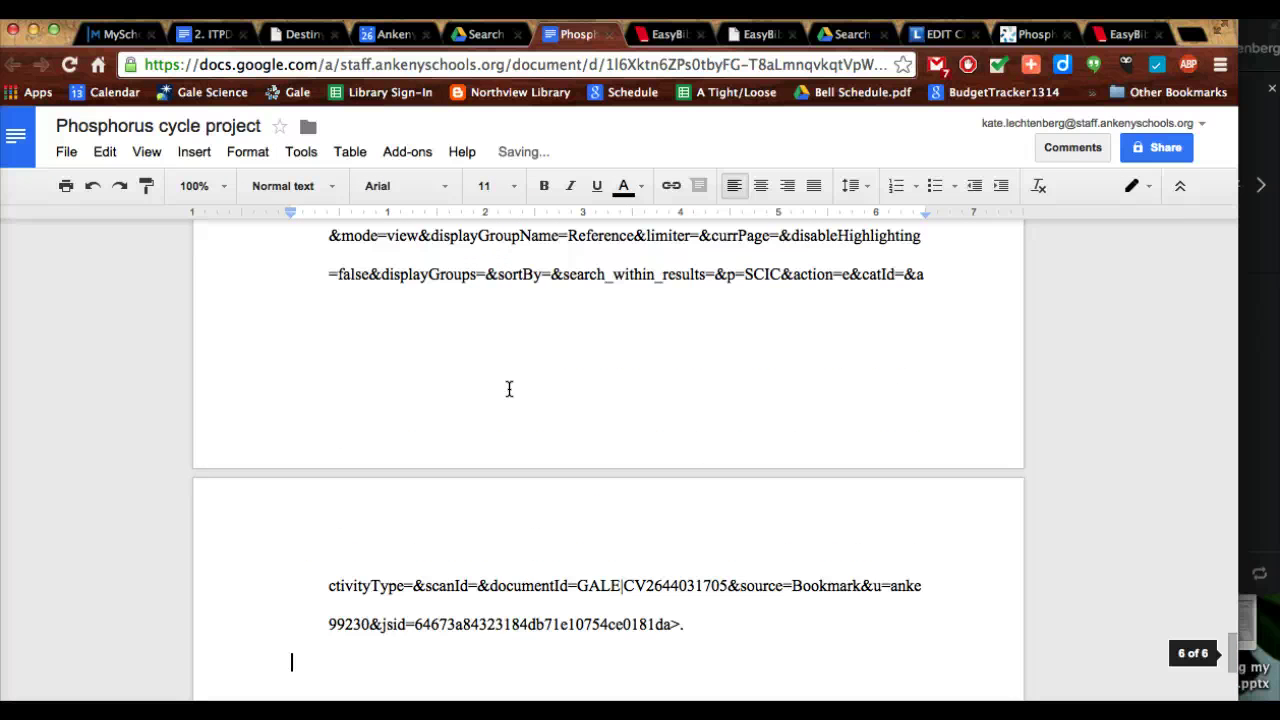
scroll(509, 389, "up", 10)
scroll(509, 389, "down", 6)
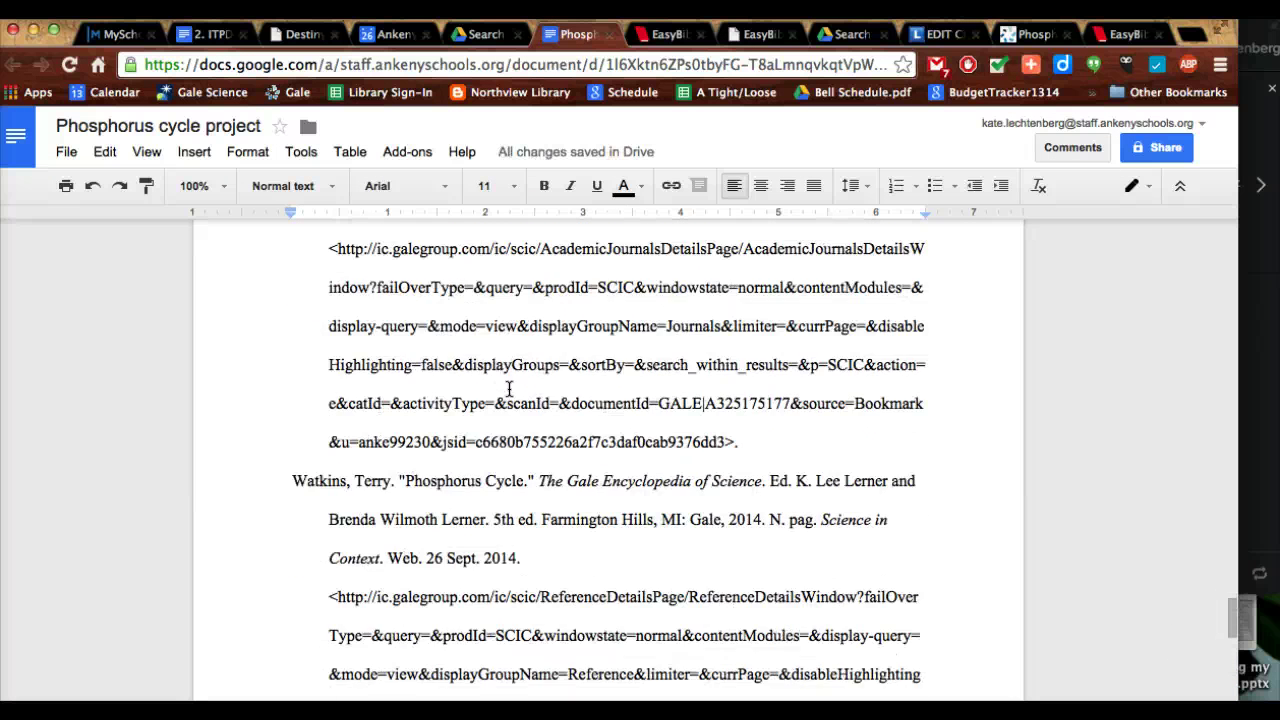
scroll(509, 389, "up", 2)
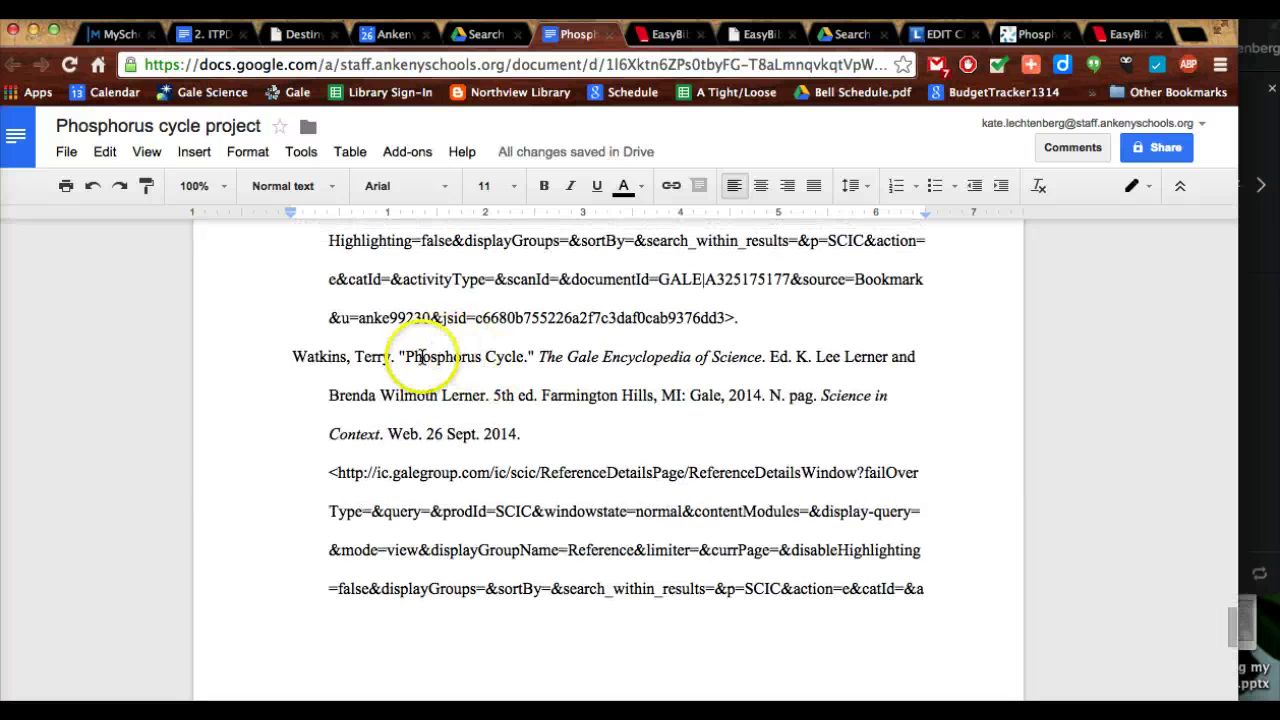
- Delete the first unwanted citation paragraph from the pasted Works Cited list
triple_click(422, 358)
key("BackSpace")
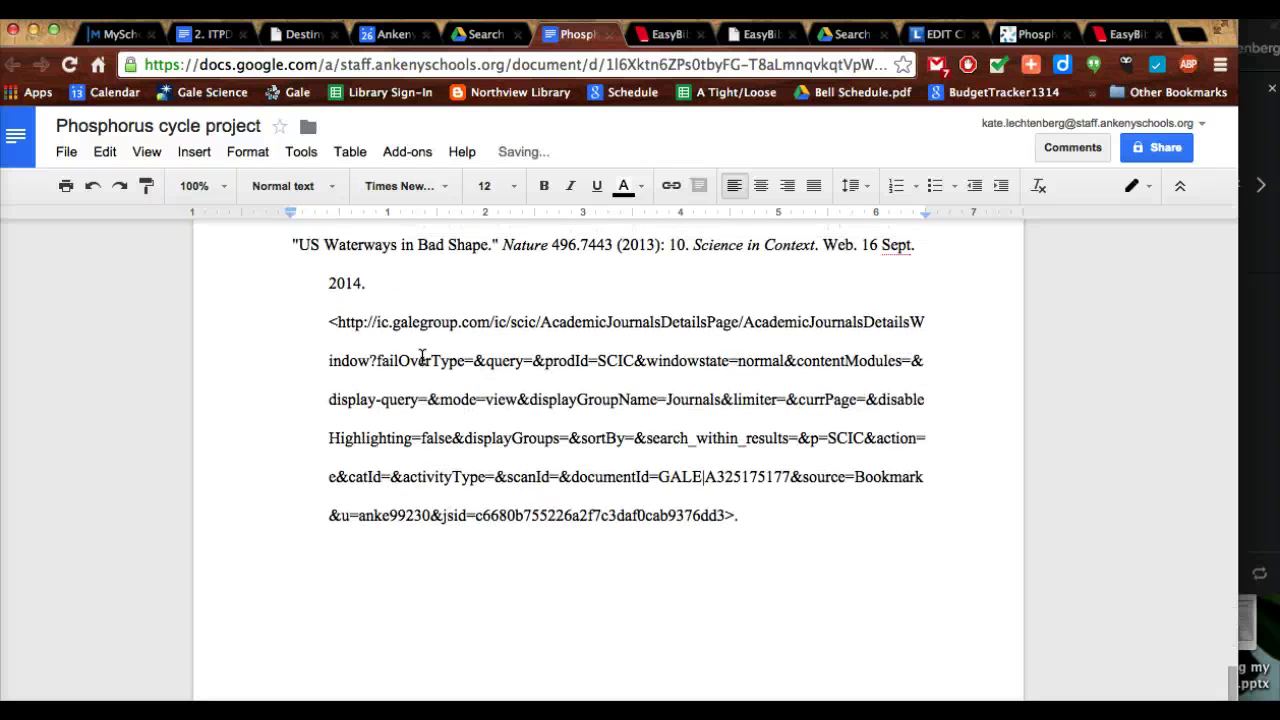
scroll(422, 358, "up", 6)
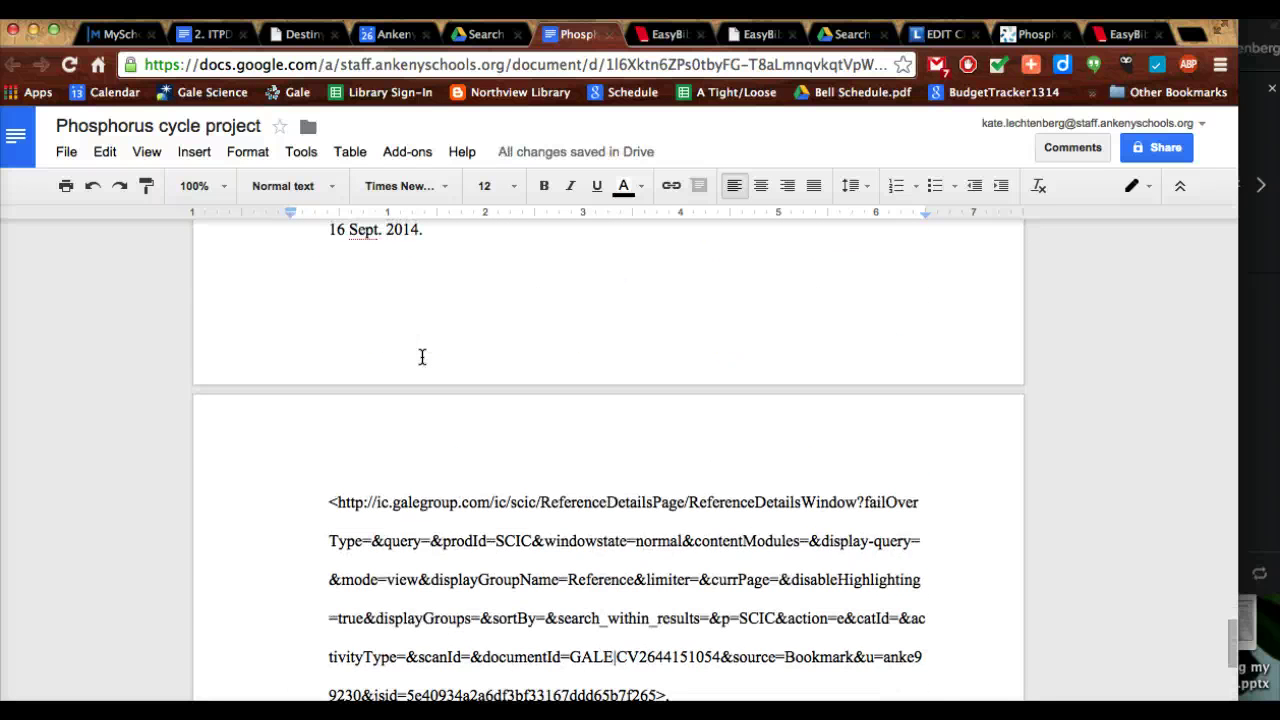
left_click(410, 365)
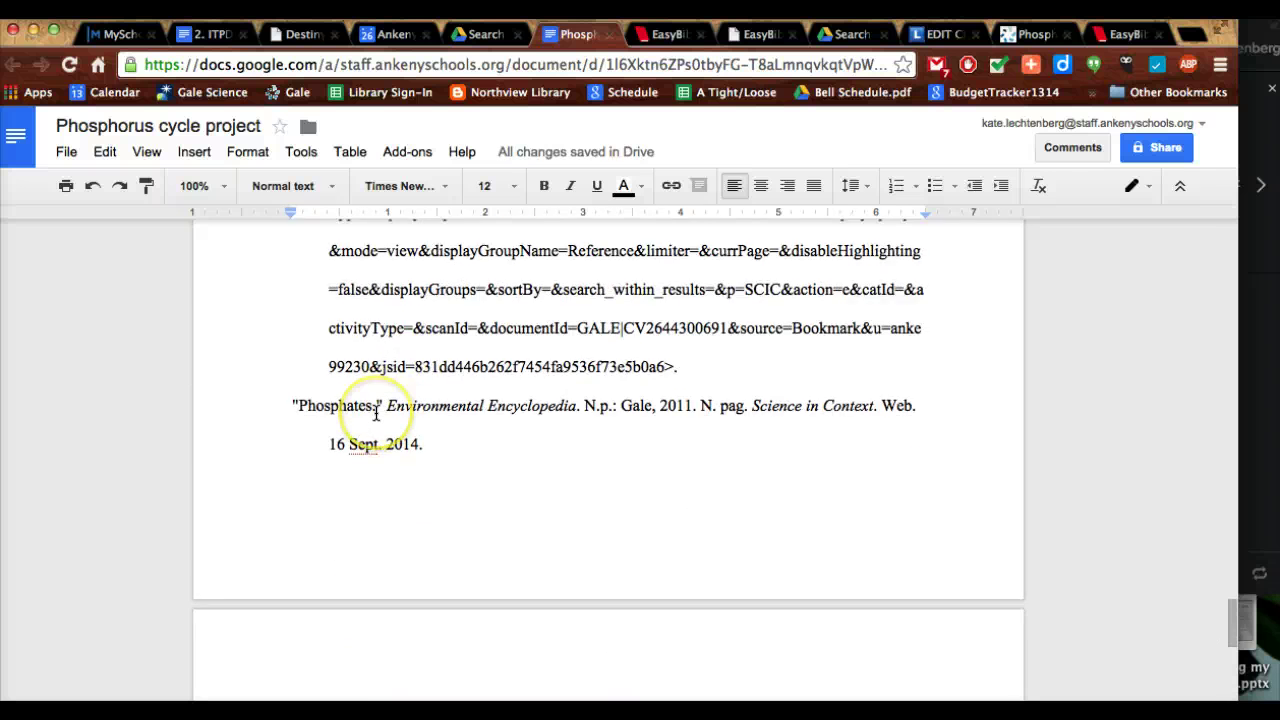
scroll(374, 405, "up", 3)
scroll(337, 396, "up", 4)
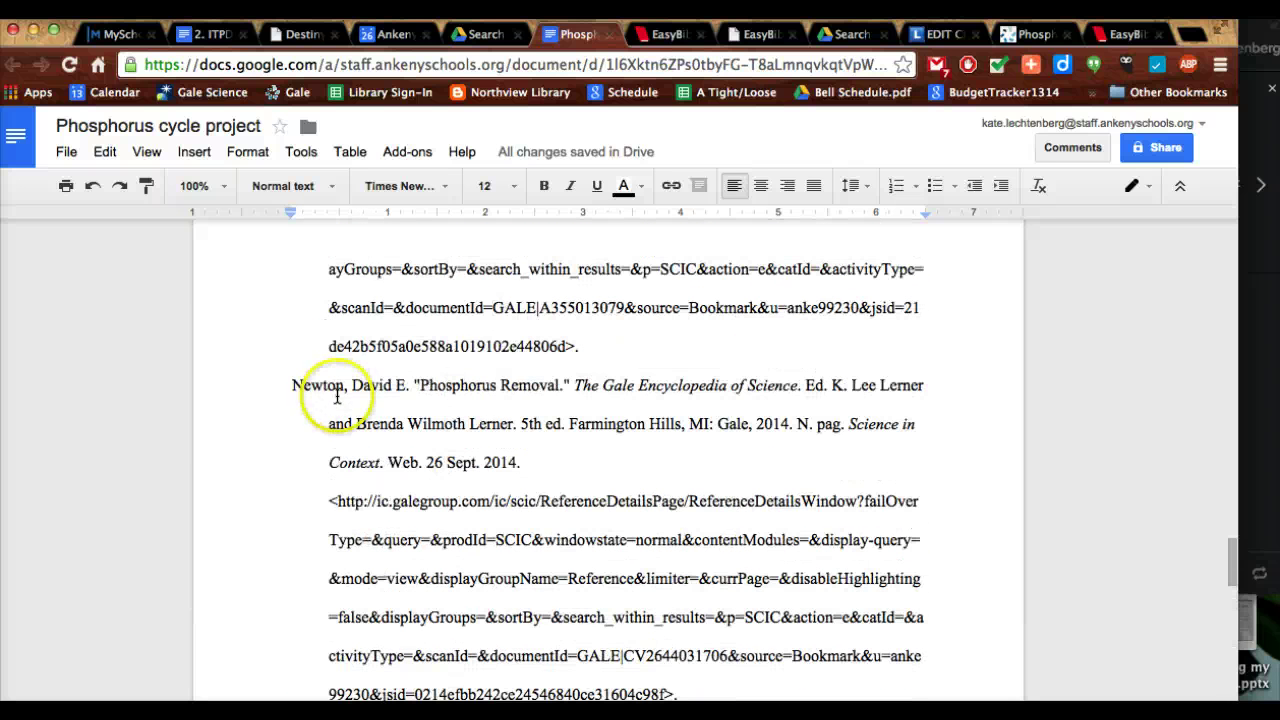
- Remove the 'Phosphorus Removal' and 'How Mass-Produced Meat Turned Phosphorus Into Pollution' citations
triple_click(334, 403)
key("ctrl+x")
scroll(334, 403, "up", 5)
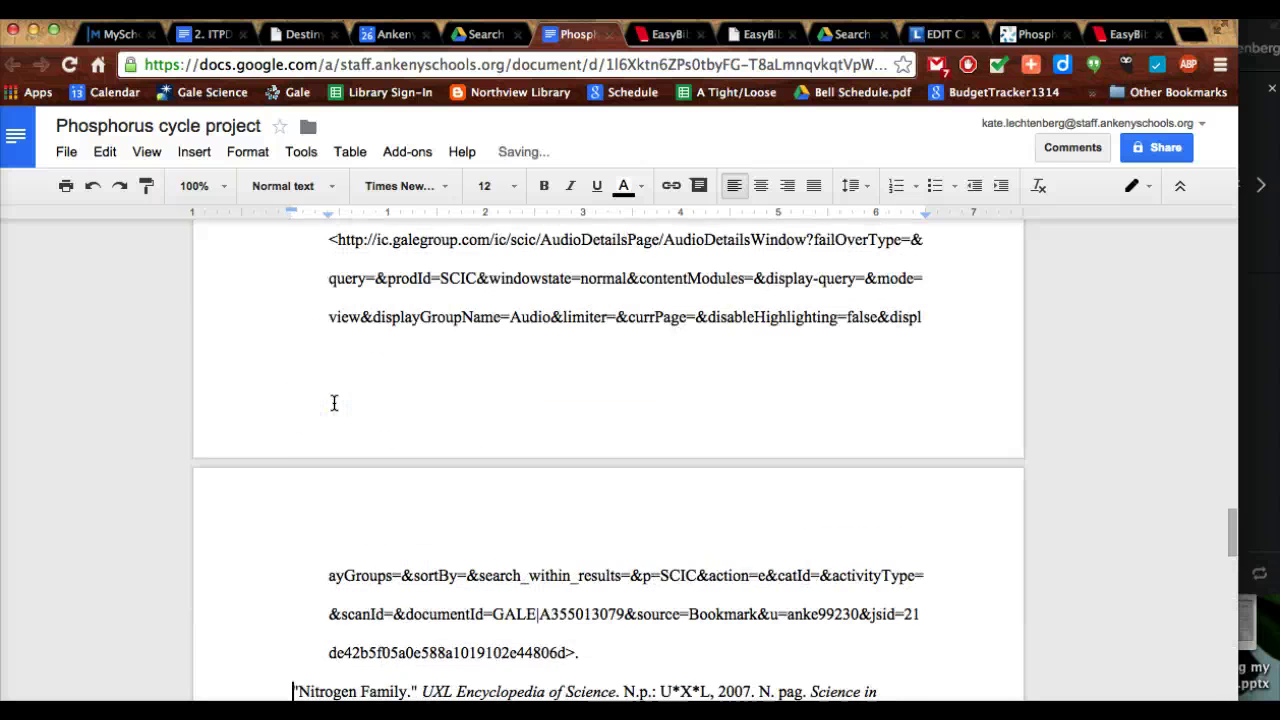
triple_click(409, 434)
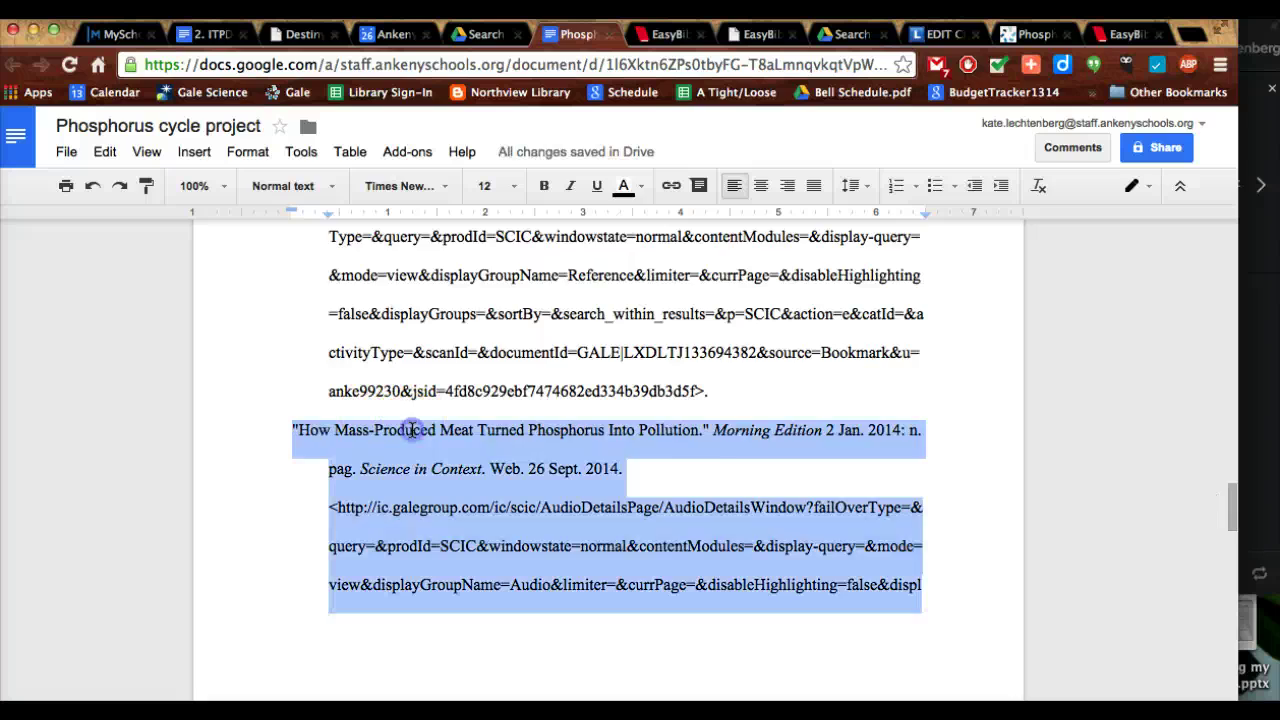
key("ctrl+x")
scroll(411, 431, "up", 3)
scroll(411, 430, "down", 7)
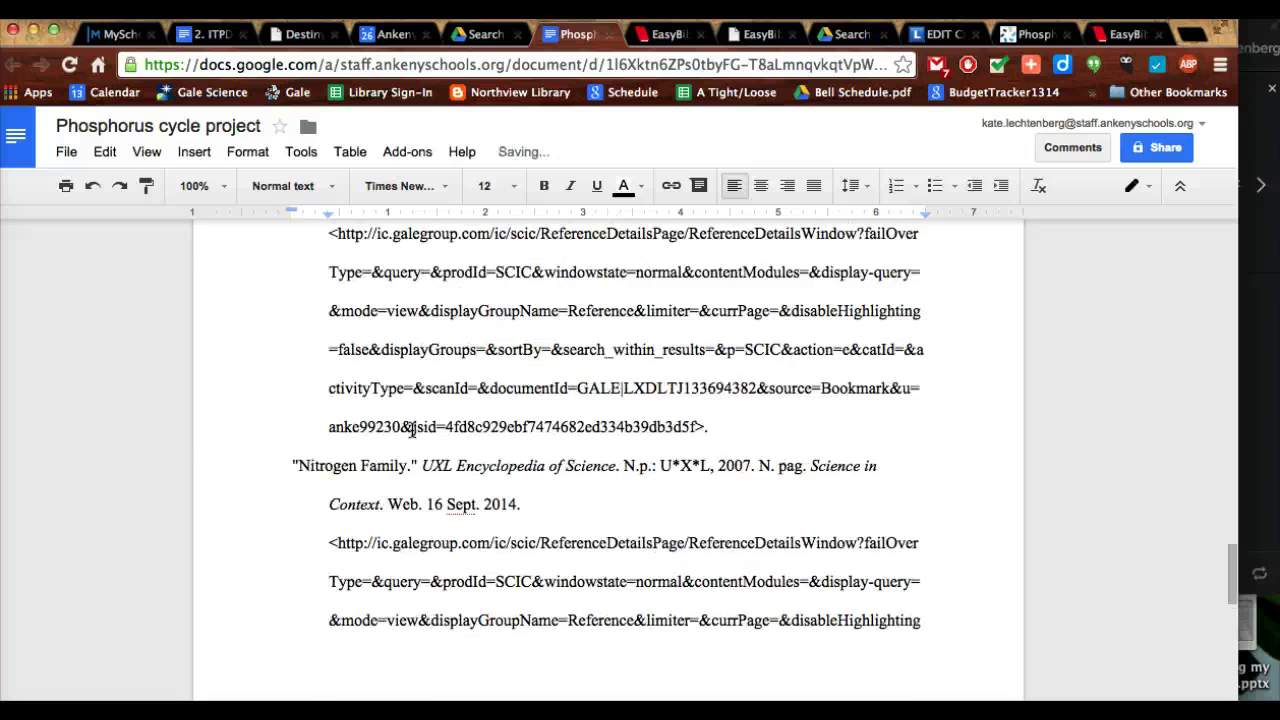
scroll(411, 430, "down", 5)
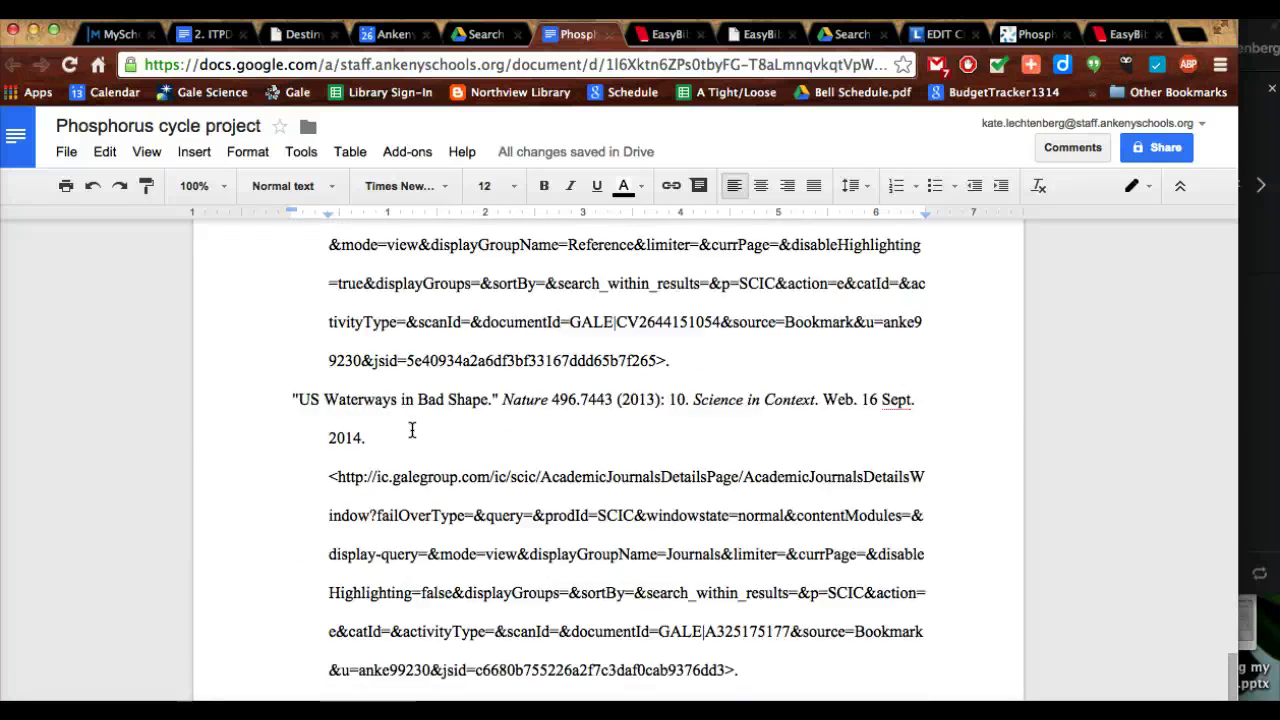
scroll(411, 430, "up", 10)
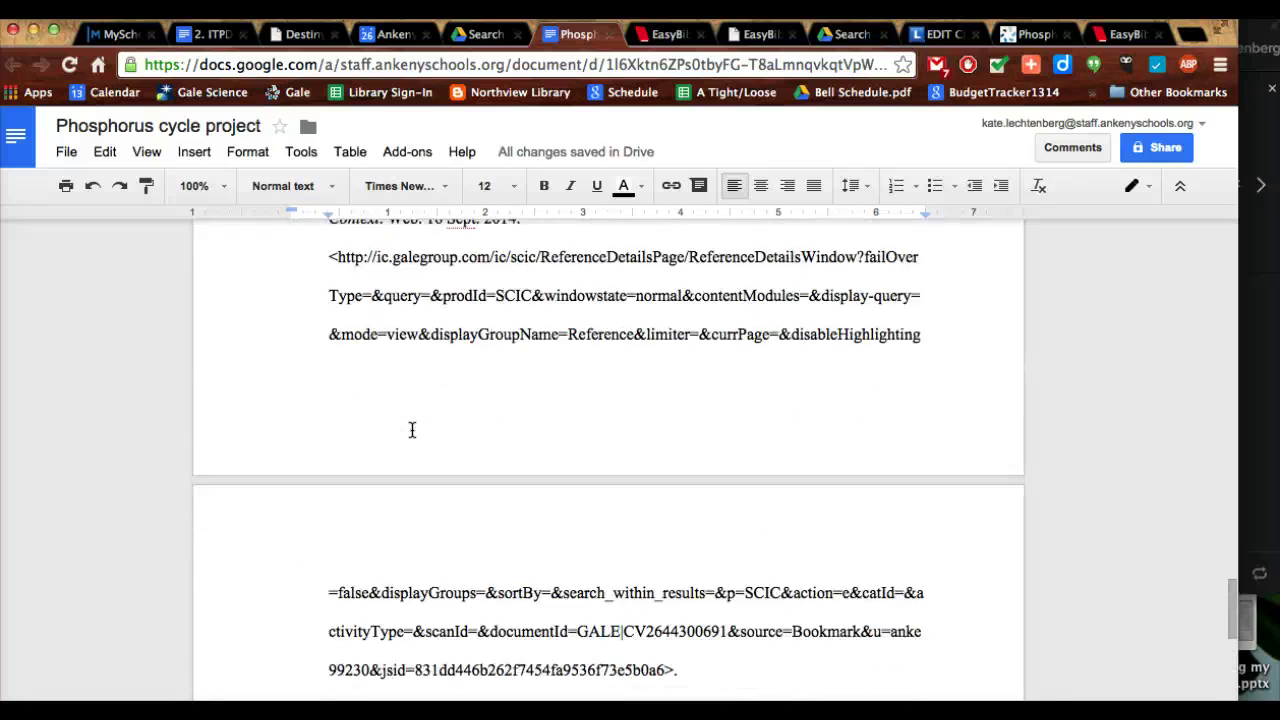
scroll(411, 430, "up", 4)
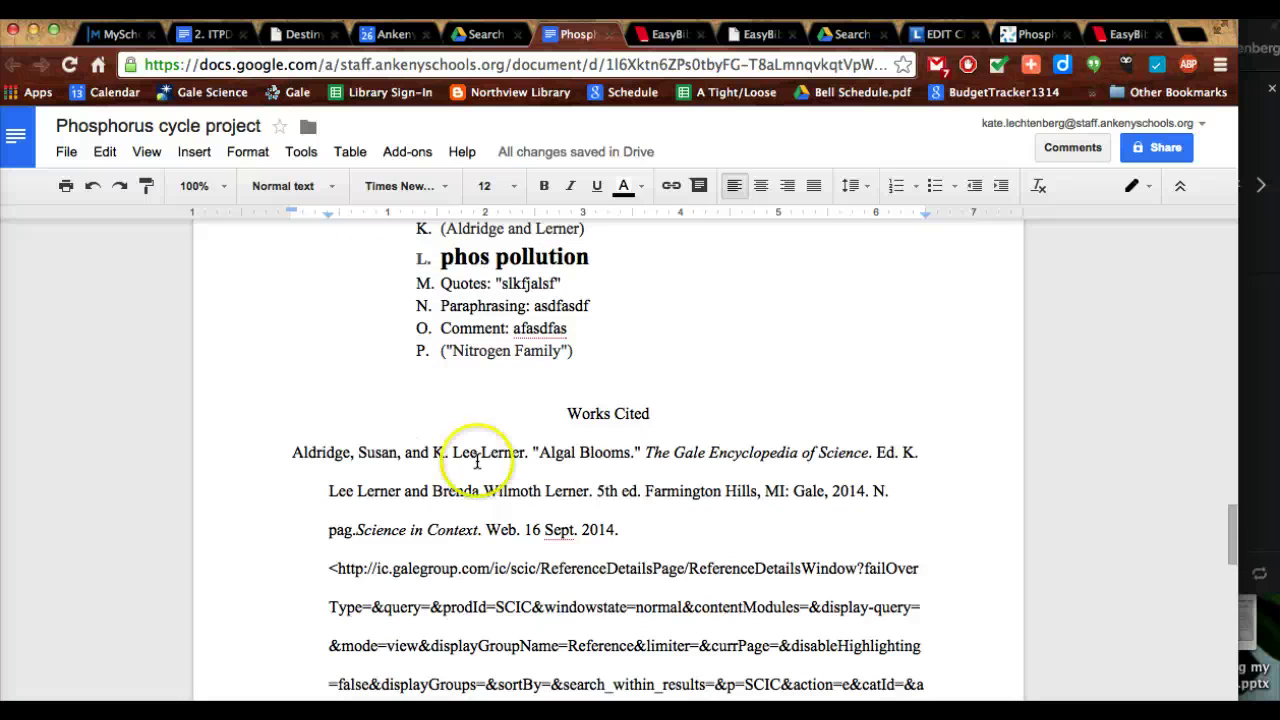
scroll(520, 472, "down", 3)
scroll(539, 480, "down", 1)
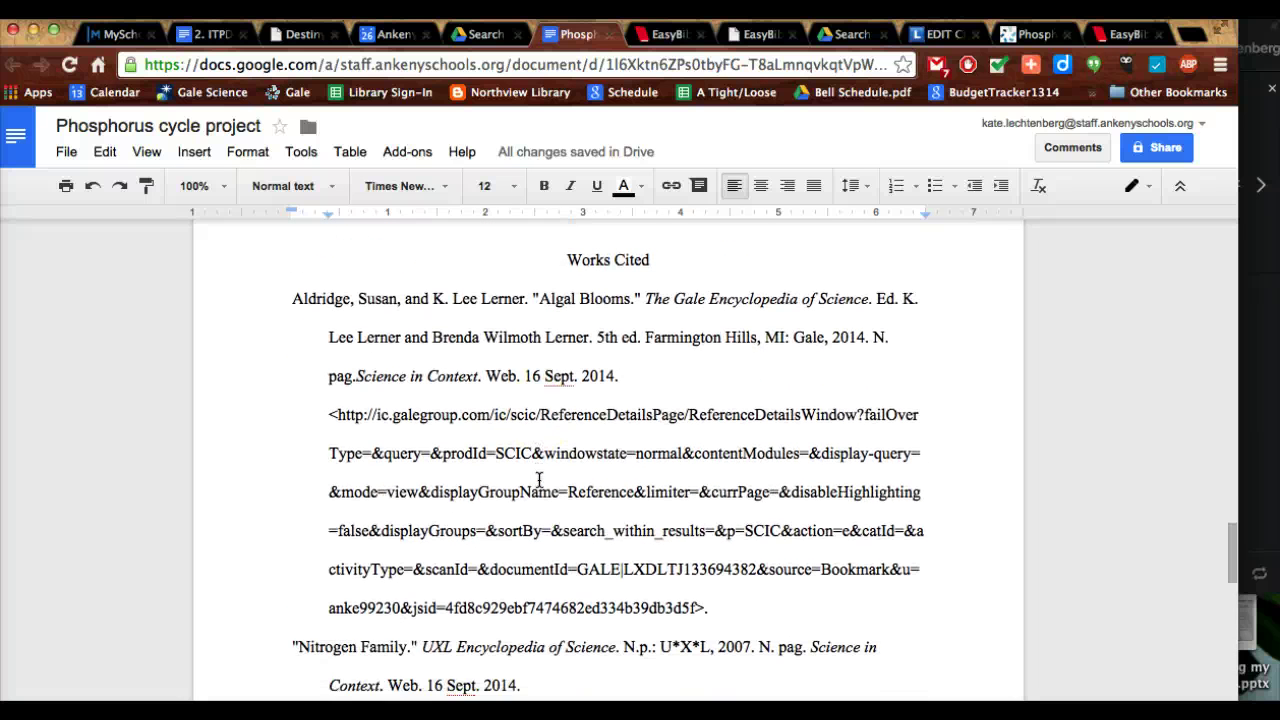
triple_click(470, 460)
left_click(471, 460)
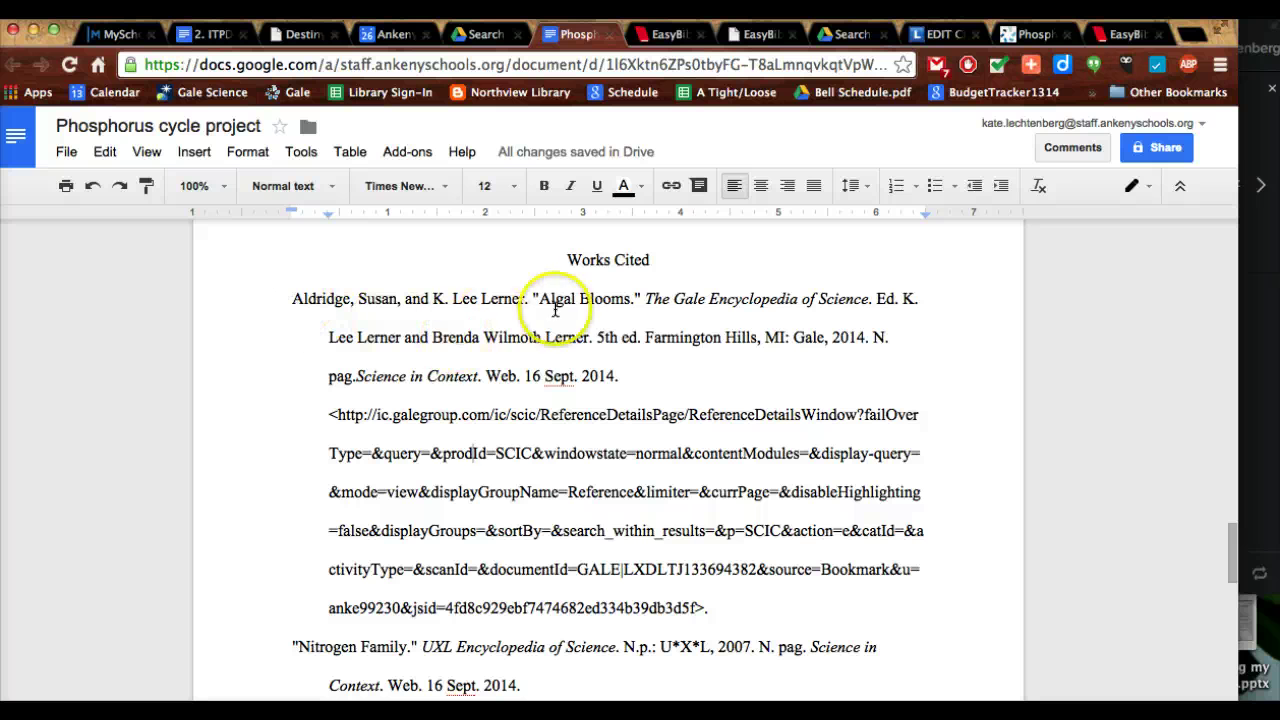
left_click_drag(538, 300, 610, 299)
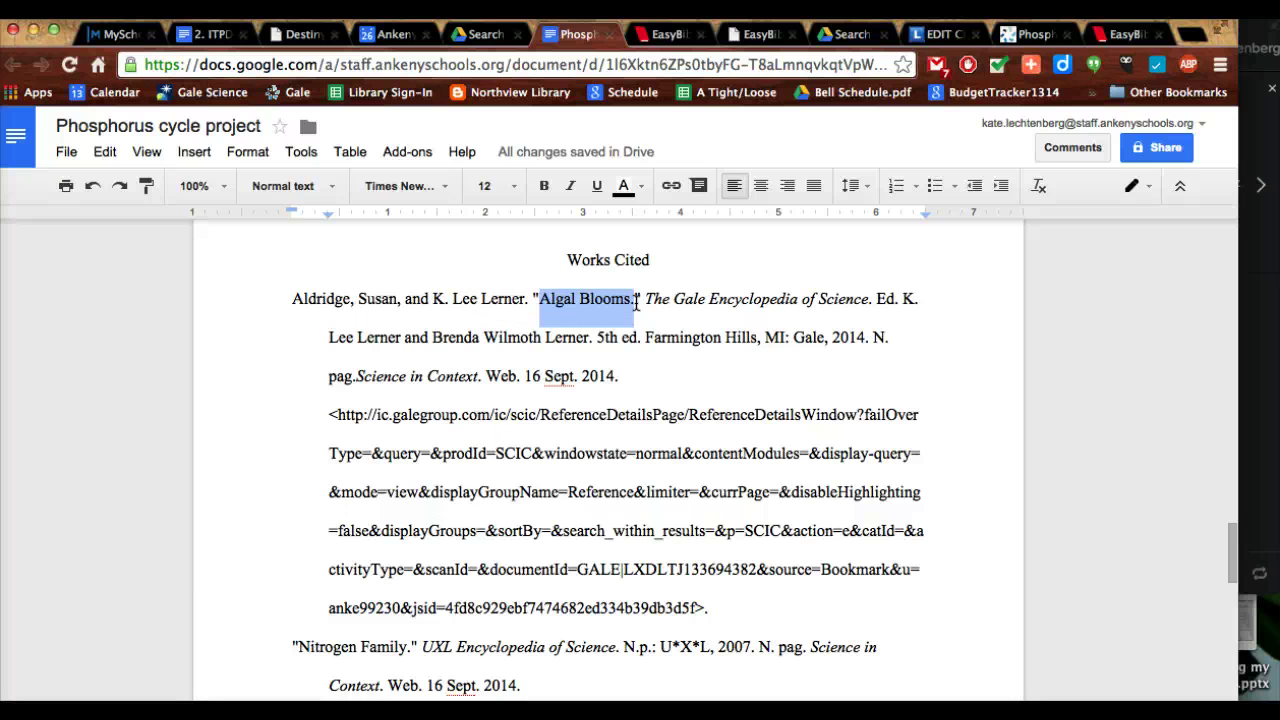
left_click_drag(640, 298, 524, 294)
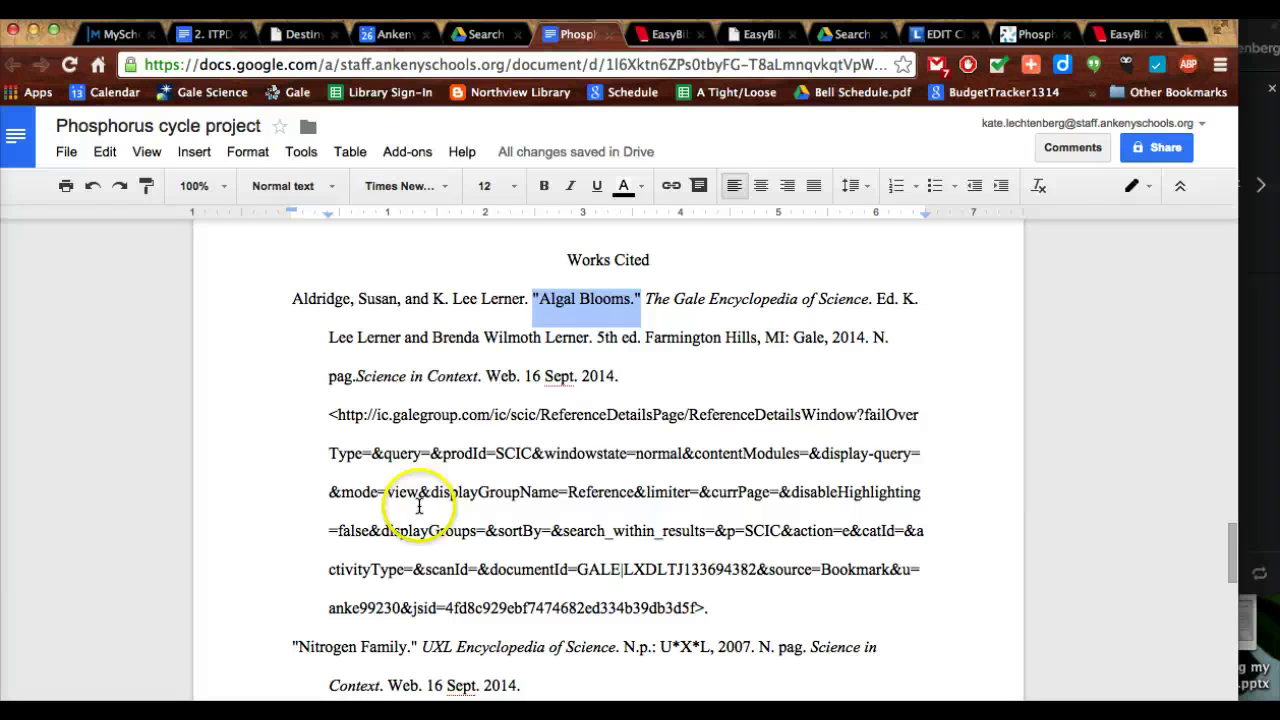
- Delete the Gale web address and its empty line so Algal Blooms ends at '16 Sept. 2014.'
left_click(390, 453)
left_click(328, 414)
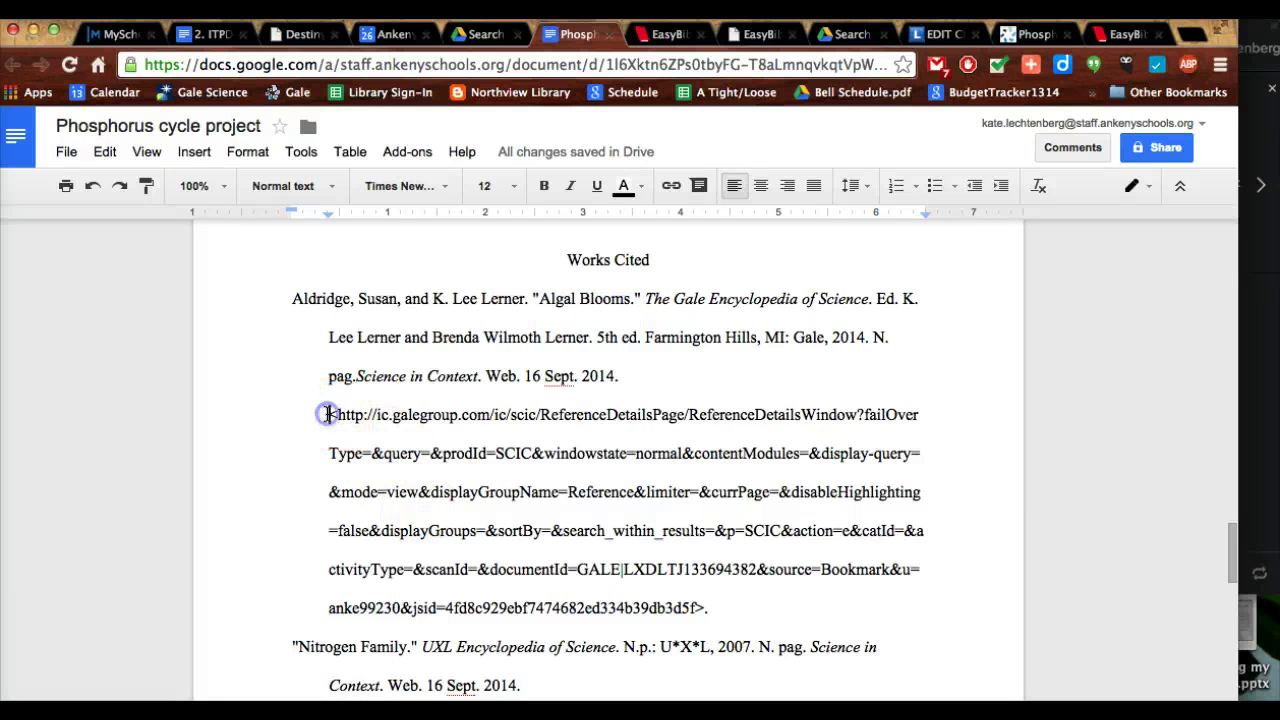
mouse_move(338, 415)
left_mouse_down()
mouse_move(362, 416)
mouse_move(400, 453)
mouse_move(314, 417)
mouse_move(330, 414)
left_mouse_up()
left_click(329, 414)
key("BackSpace")
key("Delete")
key("Return")
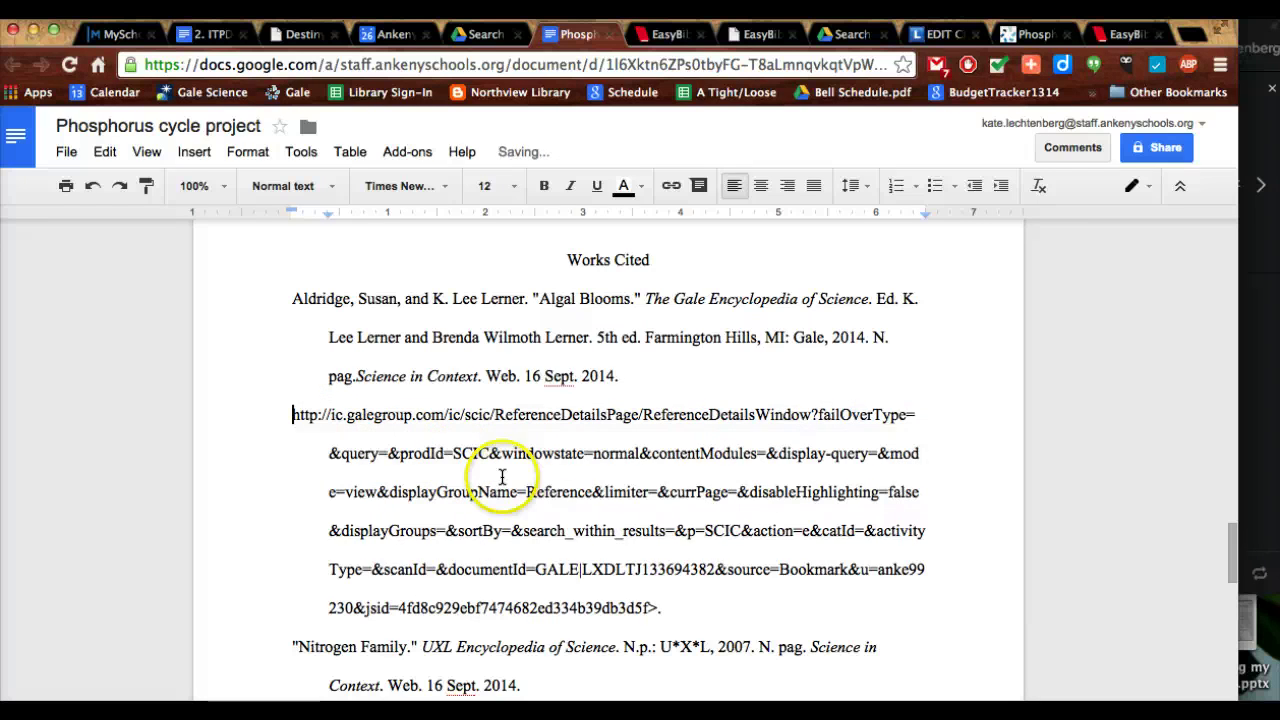
left_click(661, 606)
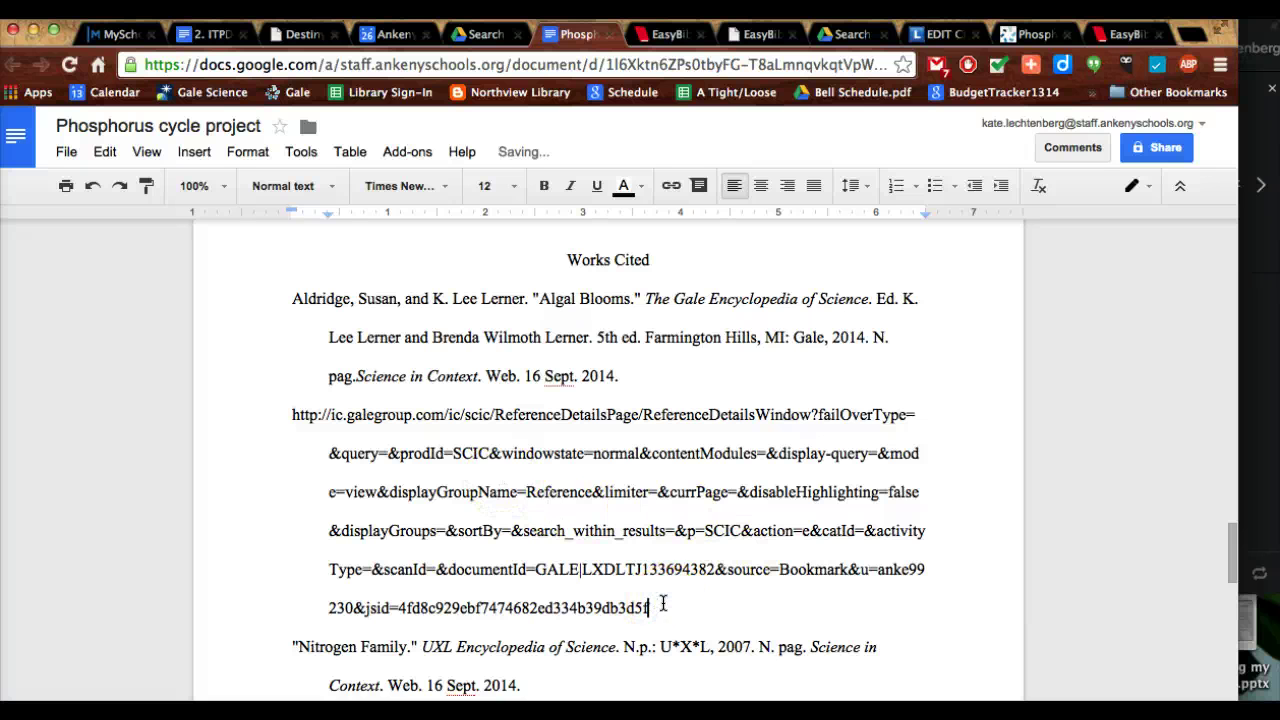
left_click_drag(662, 604, 294, 424)
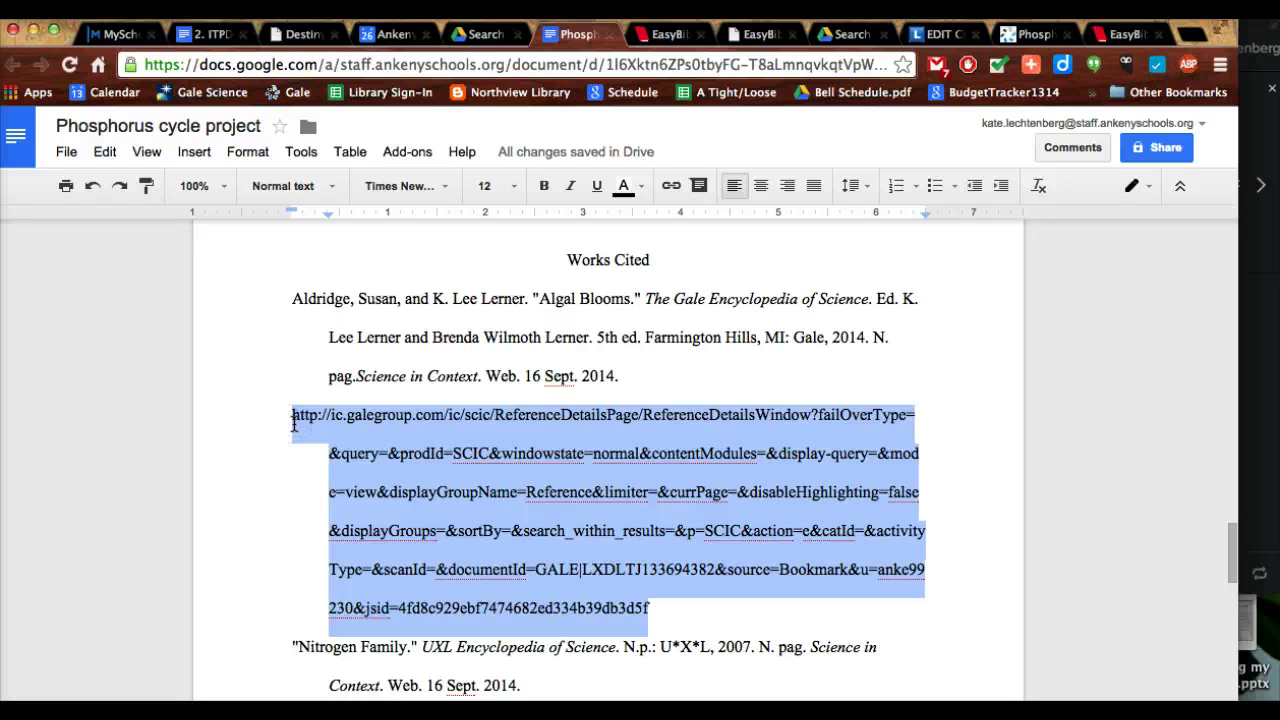
key("BackSpace")
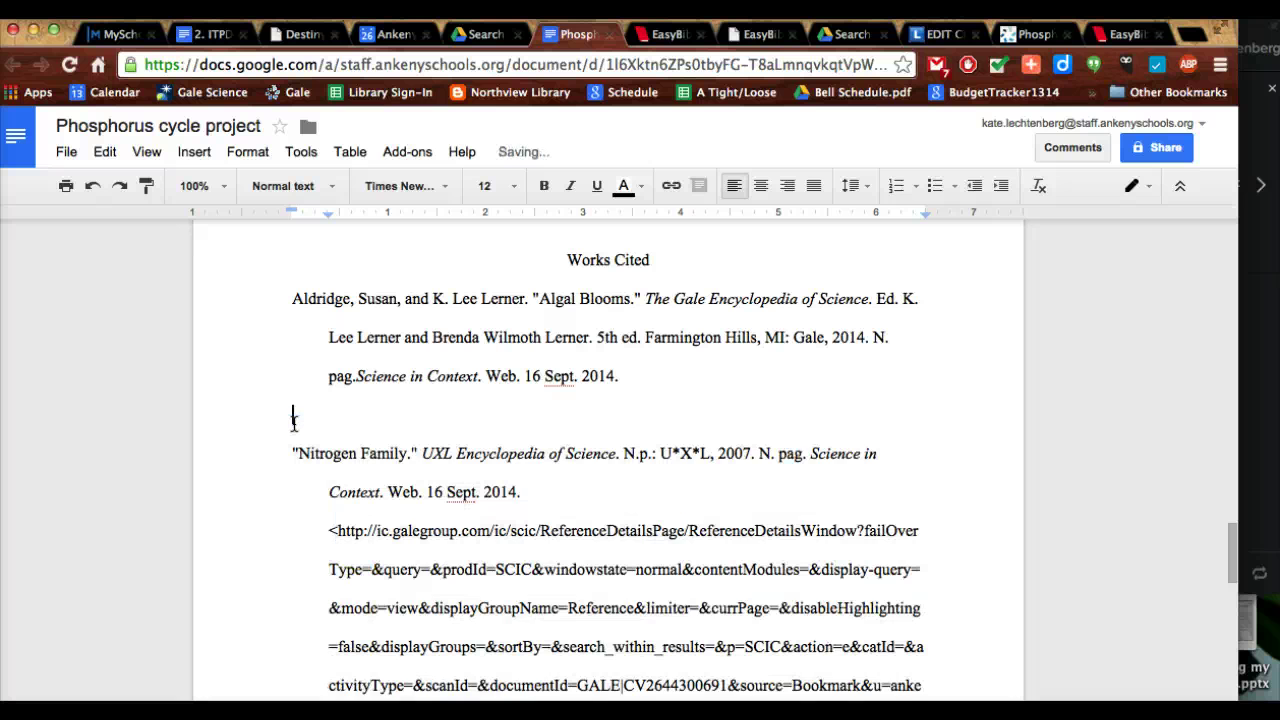
left_click(370, 410)
key("BackSpace")
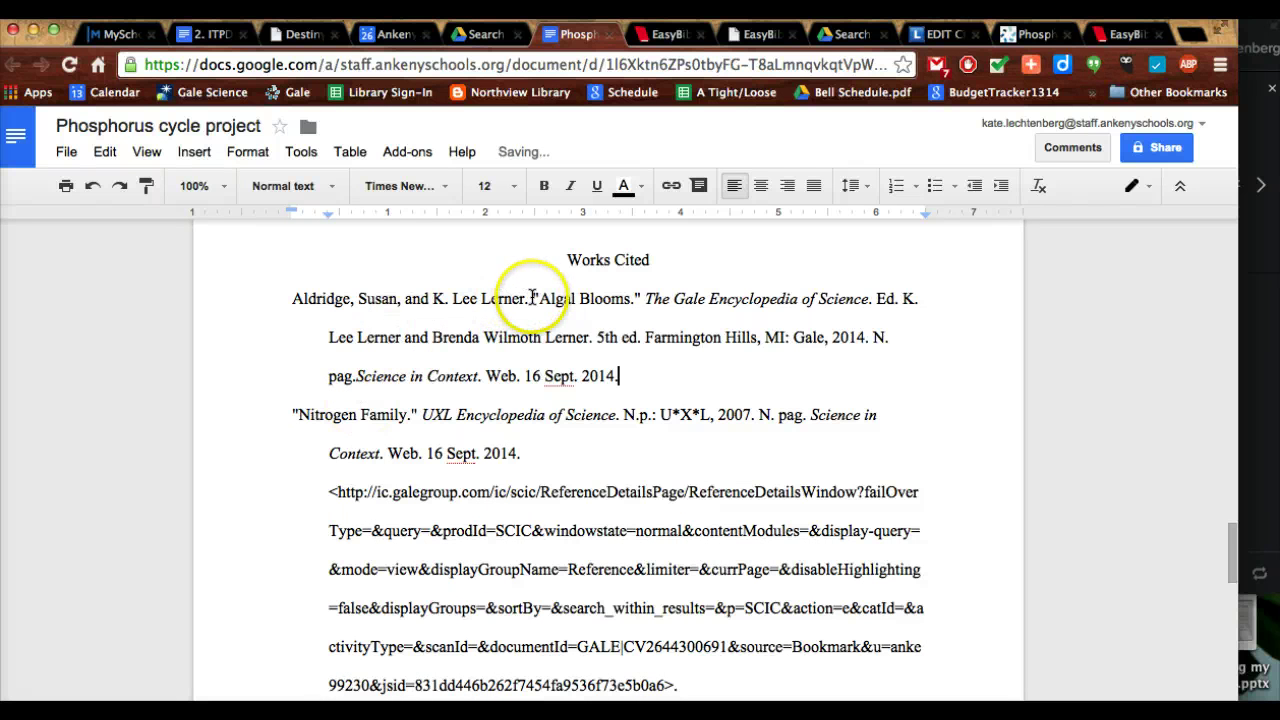
- Link the 'Algal Blooms.' title to the copied Gale source URL
left_click_drag(533, 297, 634, 301)
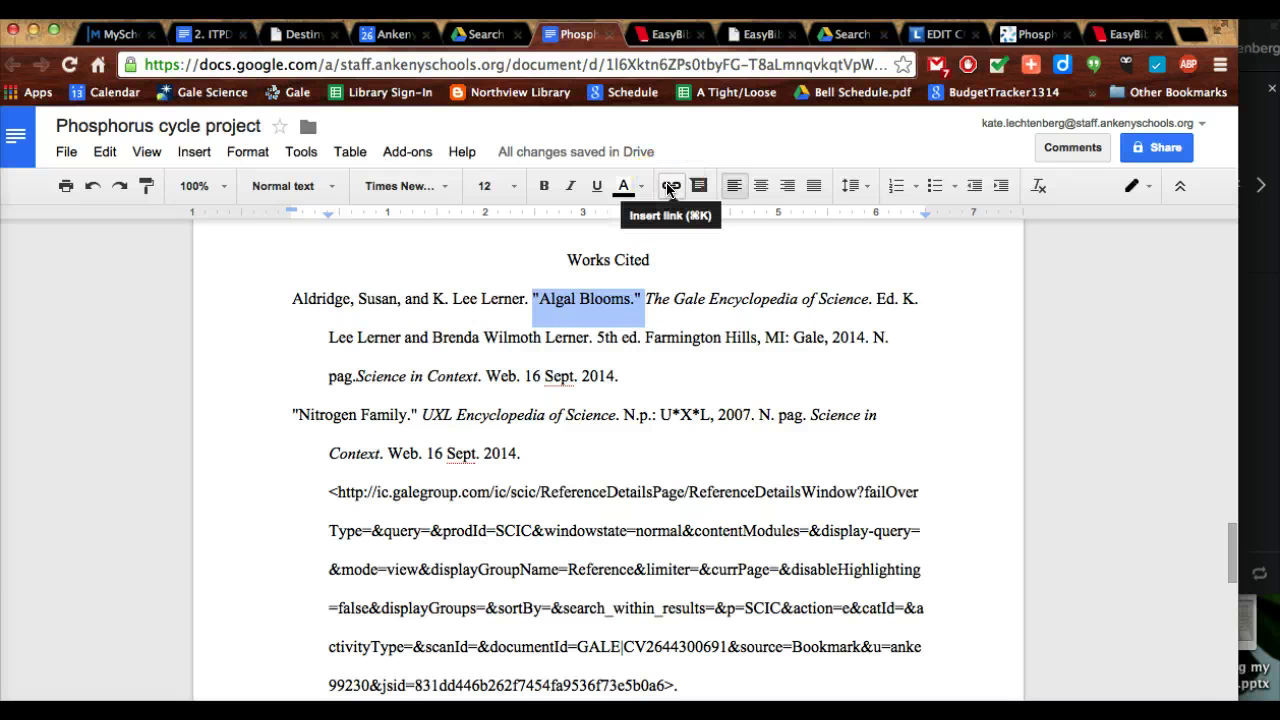
left_click(668, 188)
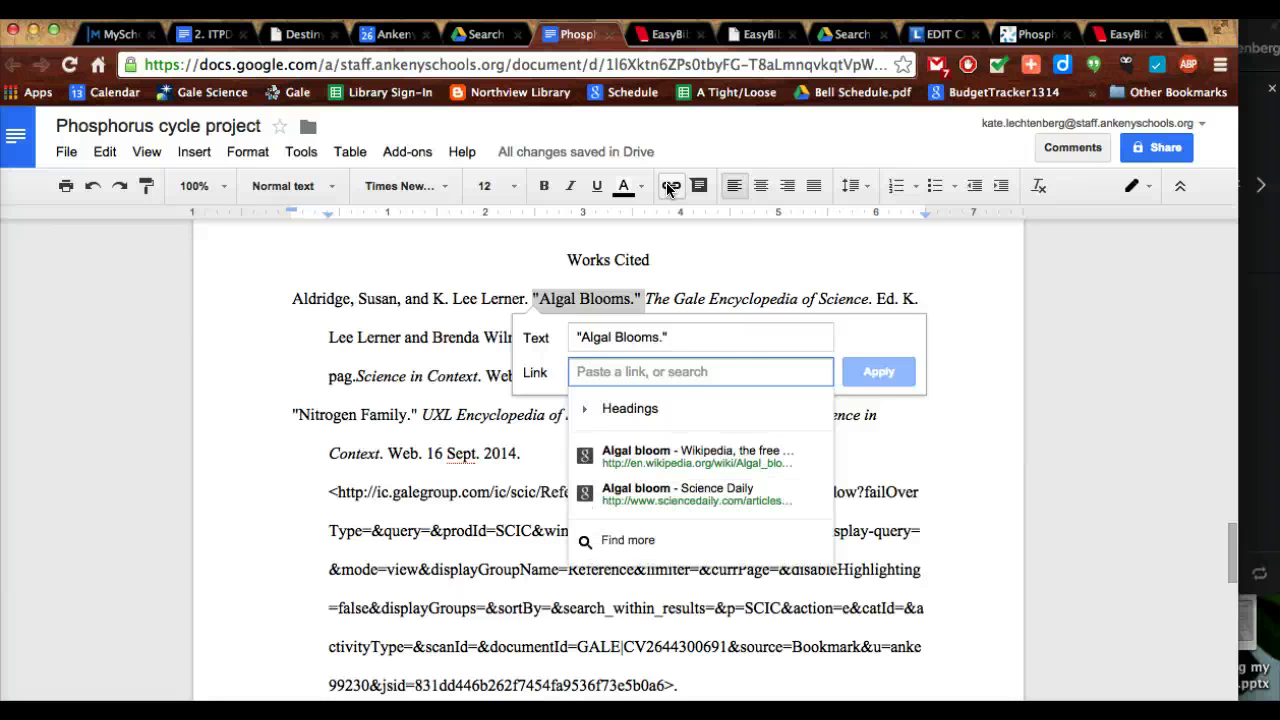
key("super+v")
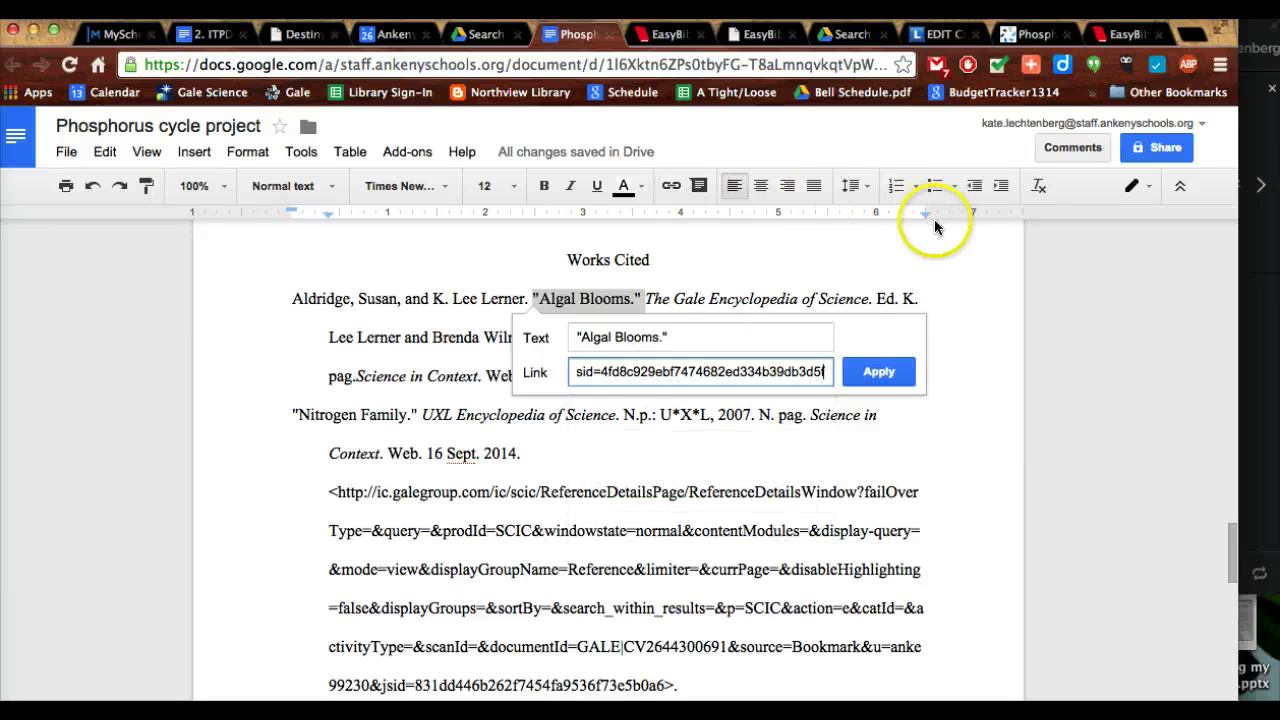
left_click(880, 371)
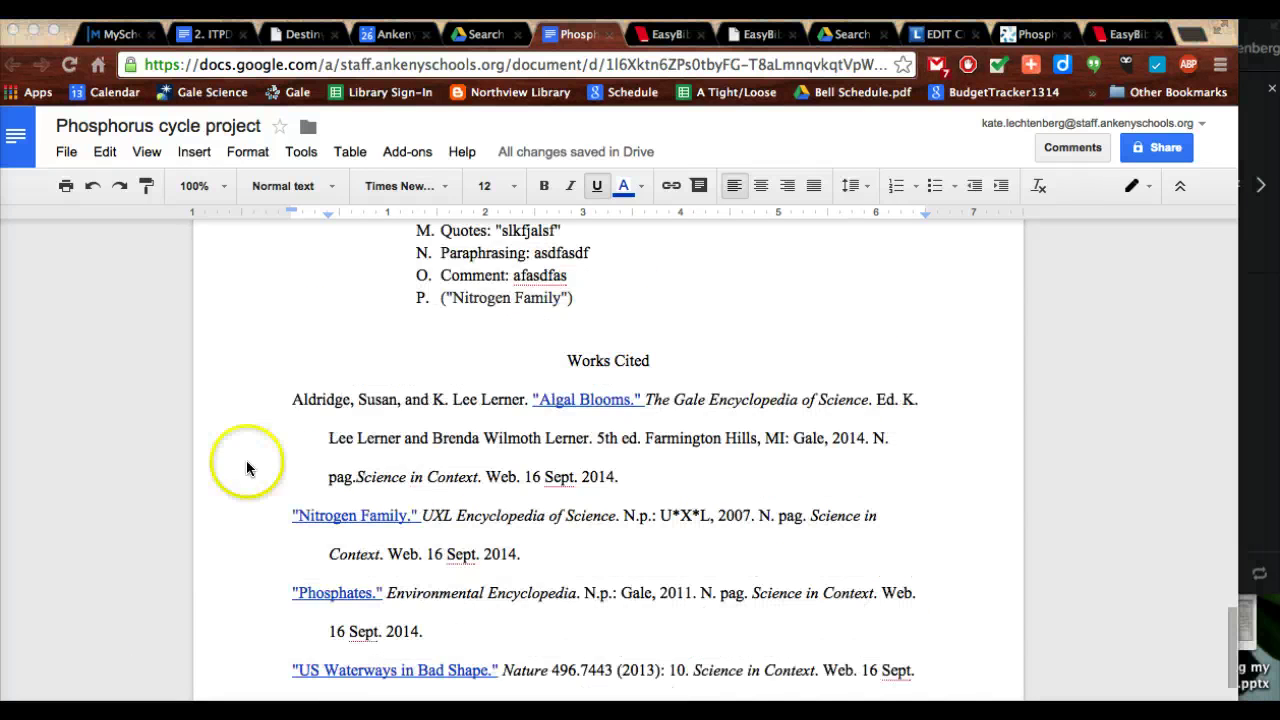
- Scroll down to the Nitrogen Family, Phosphates and US Waterways citations
scroll(246, 460, "down", 2)
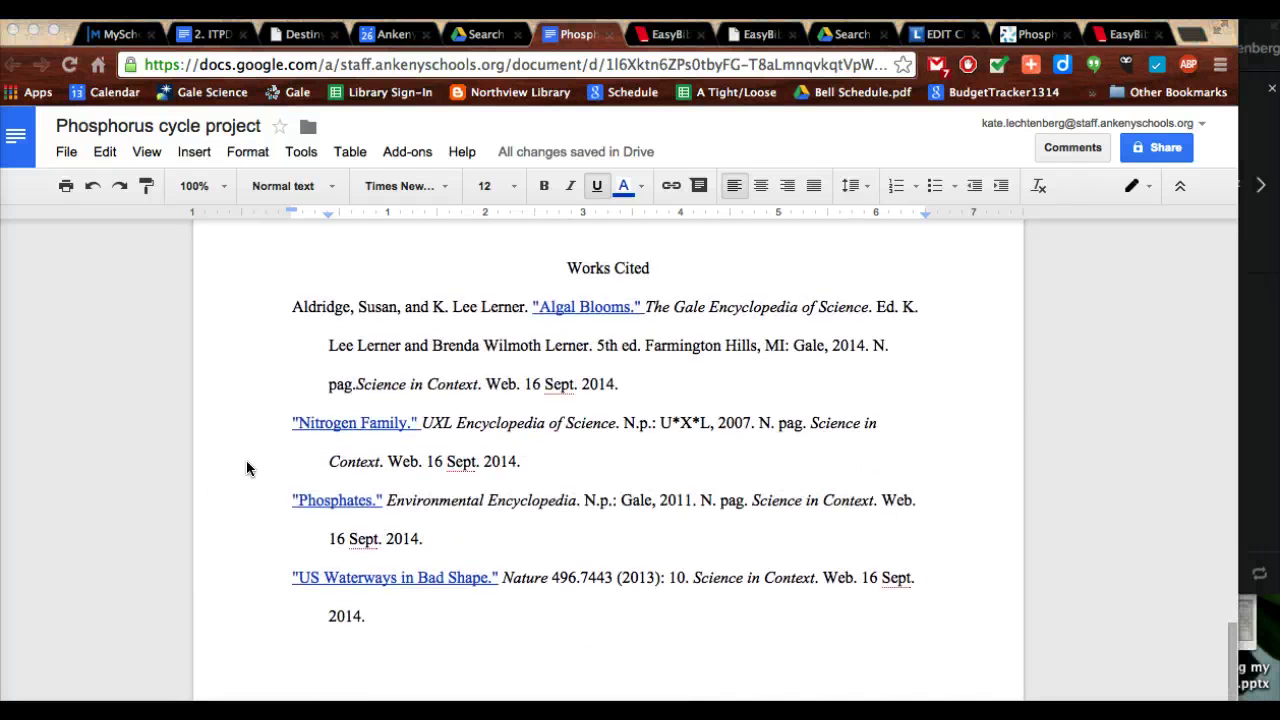